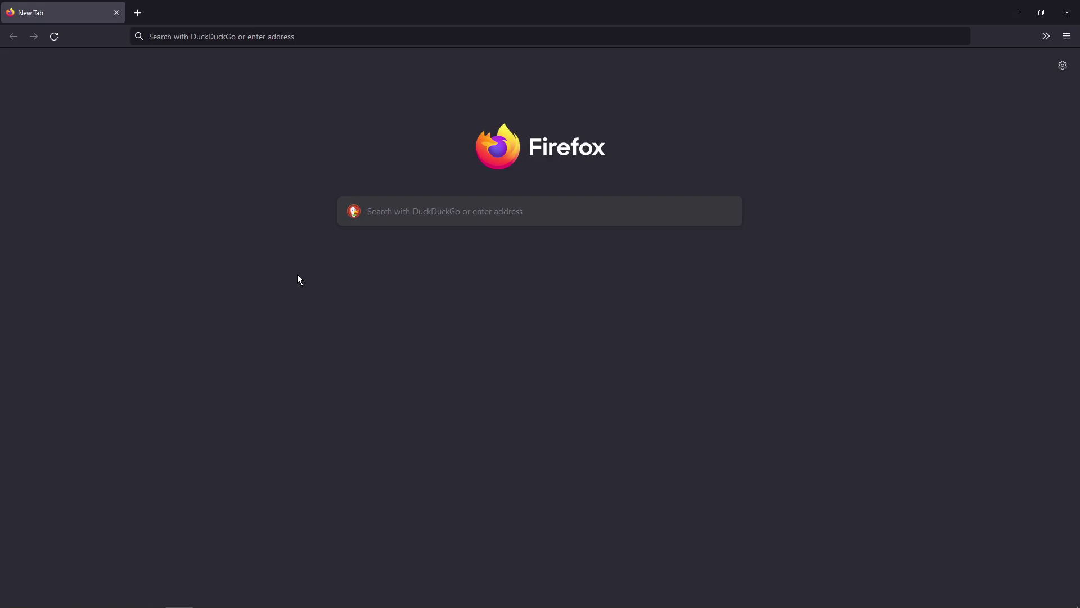
# - Search the web for "node js", open the official Node.js site and download the 14.17.6 LTS Windows installer
pyautogui.click(341, 30)
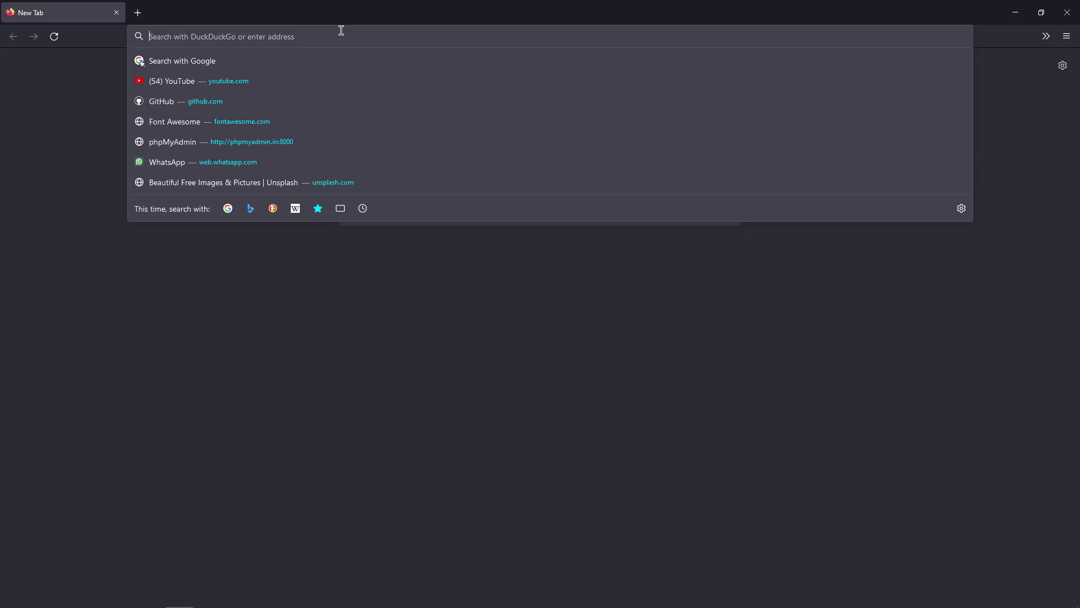
pyautogui.write('node js')
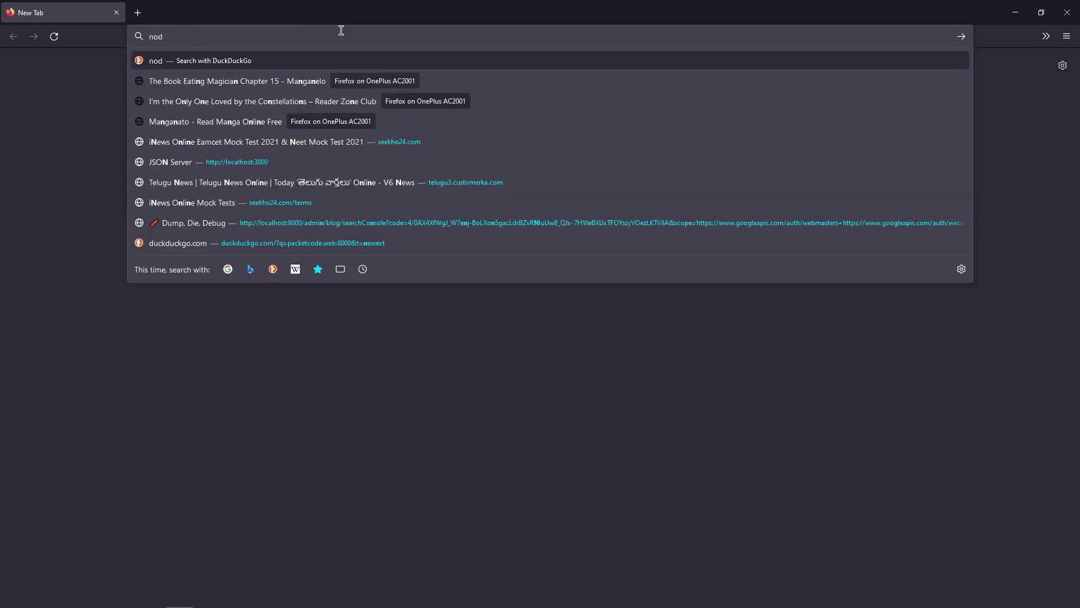
pyautogui.press('Return')
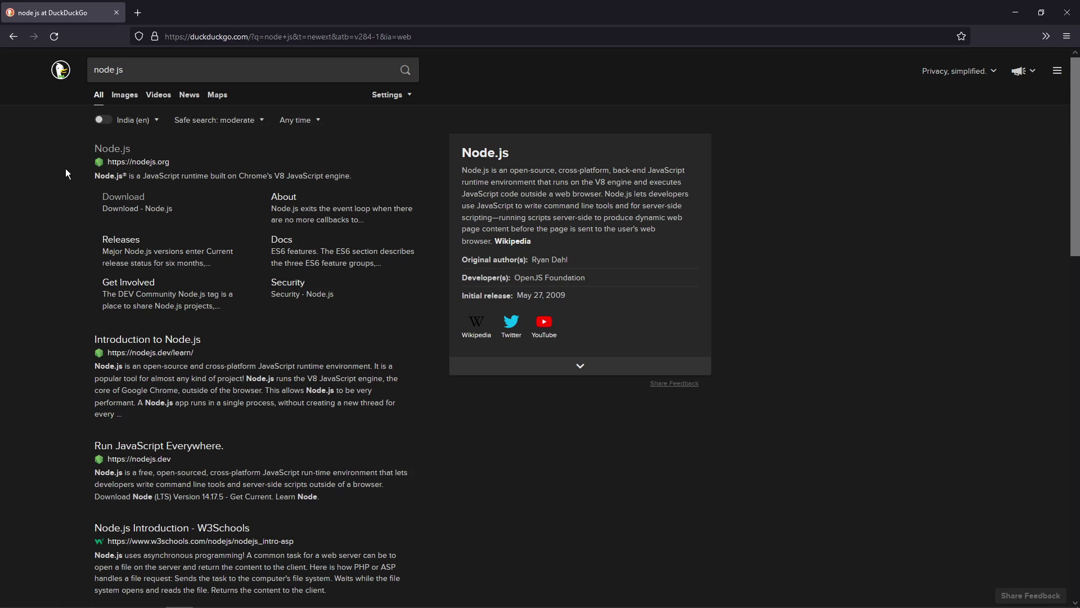
pyautogui.click(110, 149)
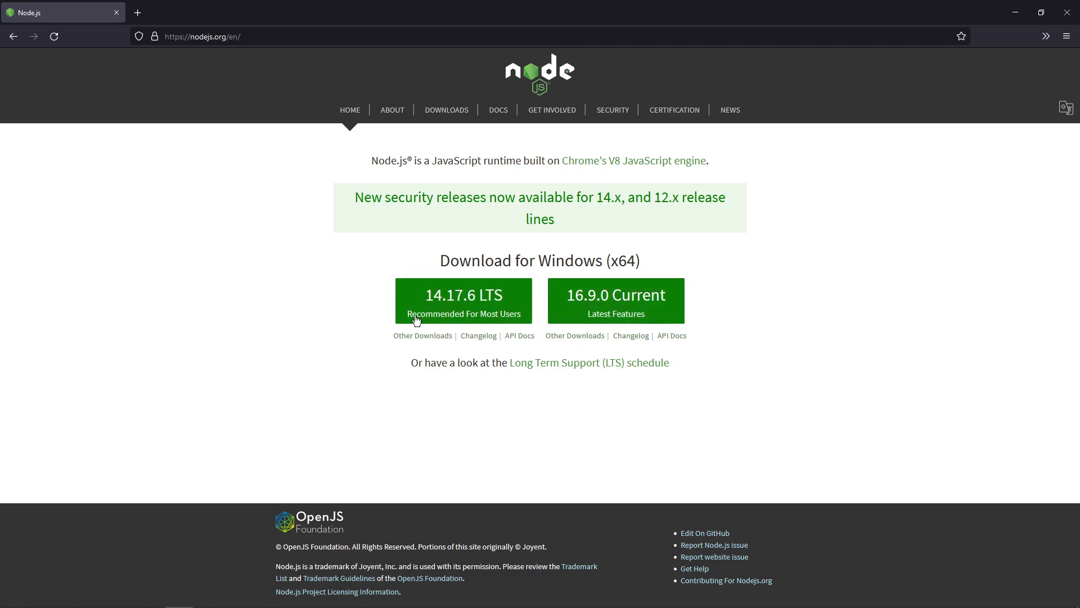
pyautogui.click(450, 308)
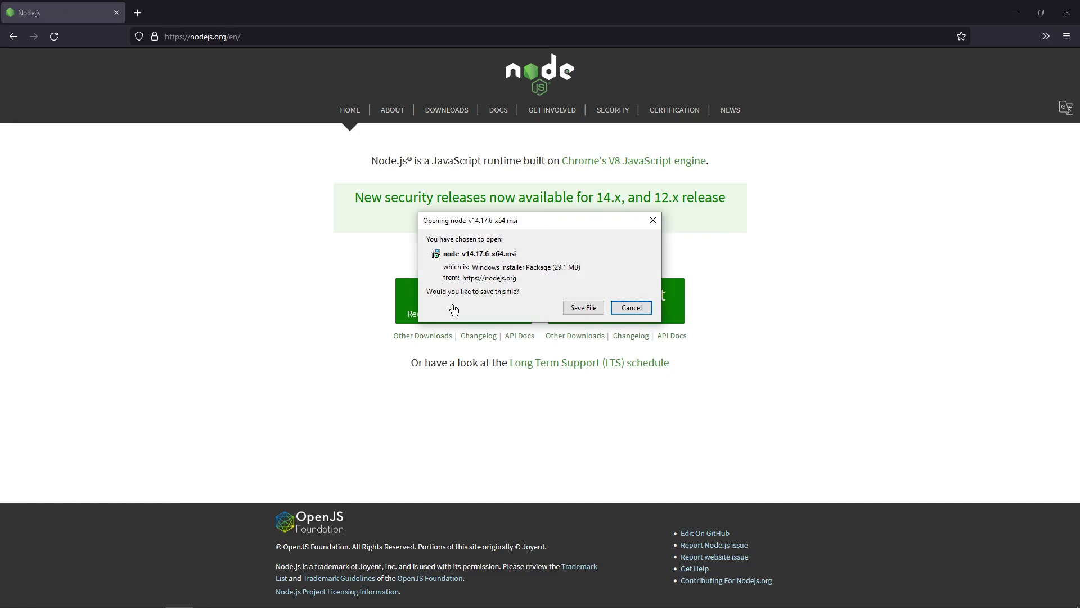
pyautogui.click(582, 308)
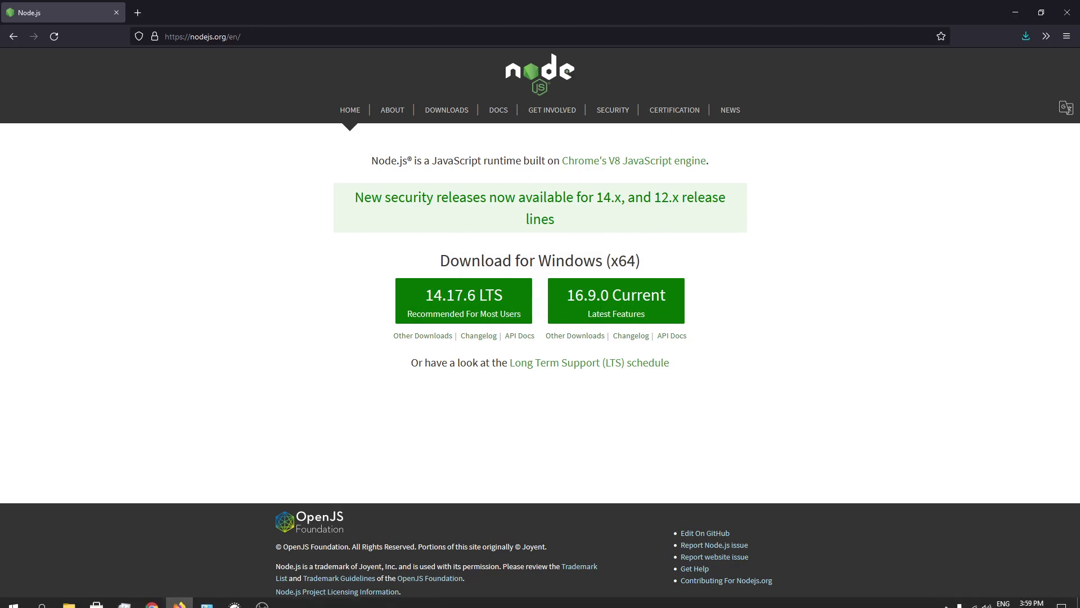
# - Launch node-v14.17.6-x64.msi from the Downloads folder and bring its setup wizard up over the desktop
pyautogui.click(71, 596)
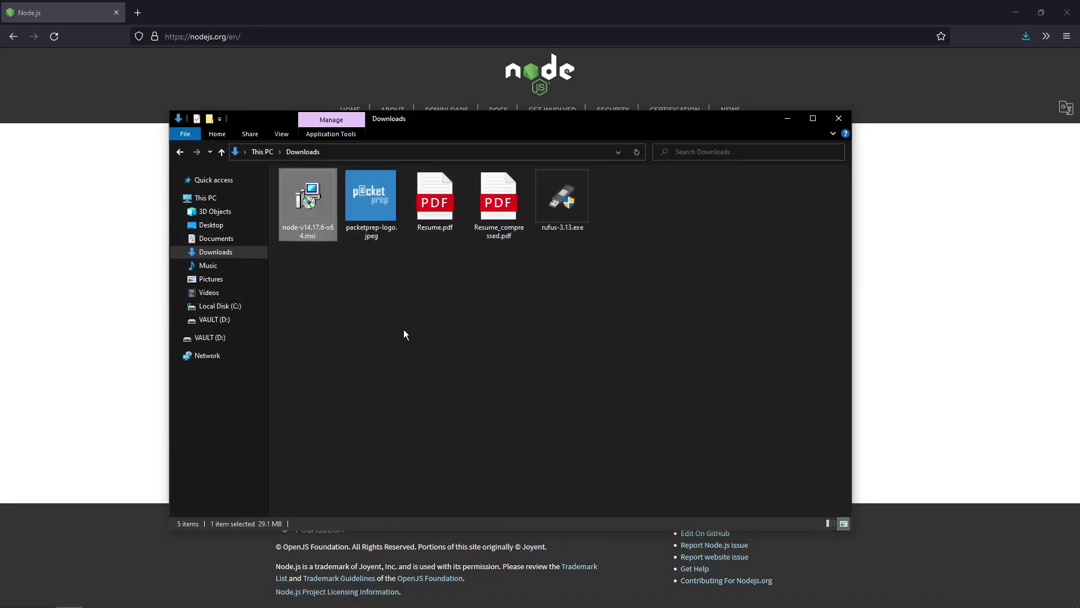
pyautogui.doubleClick(324, 214)
pyautogui.press('super+d')
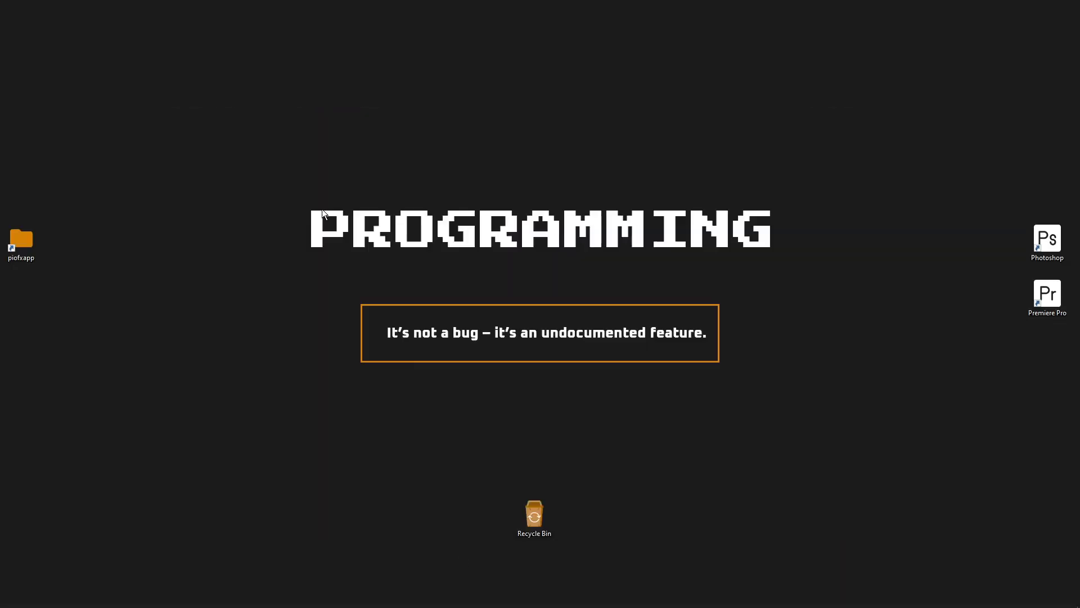
pyautogui.click(291, 598)
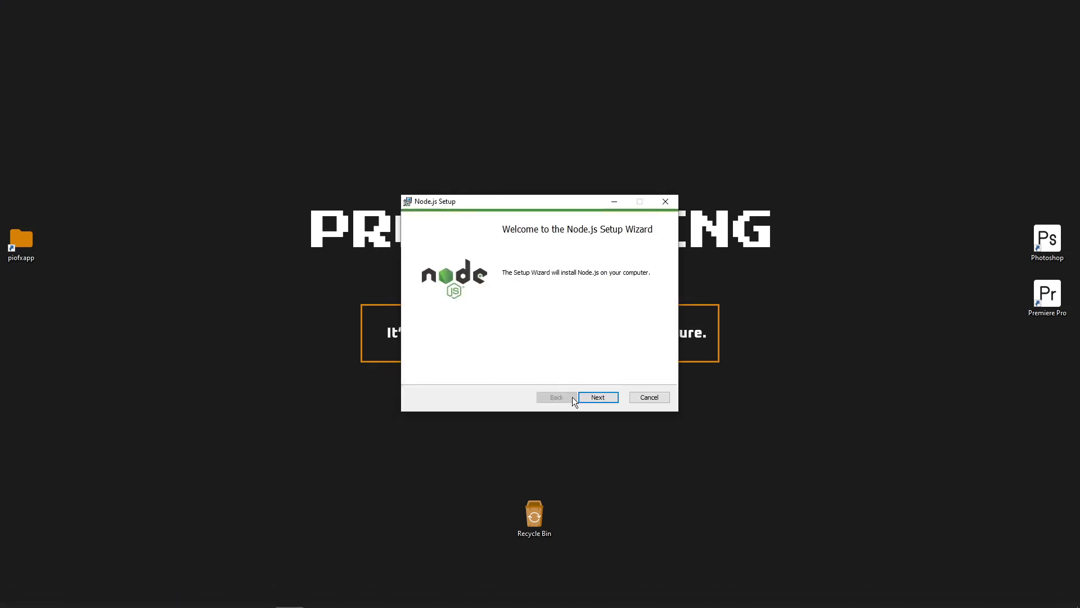
# - Install Node.js, accepting the license and keeping the default folder and features without the native module tools, and finish the wizard
pyautogui.click(597, 397)
pyautogui.click(432, 371)
pyautogui.click(595, 398)
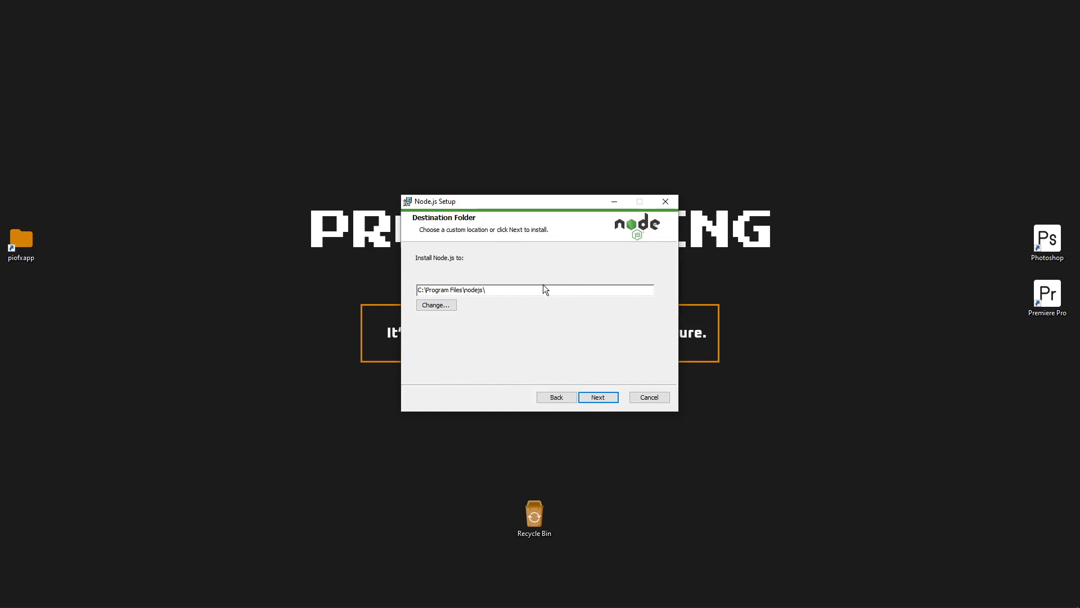
pyautogui.click(602, 397)
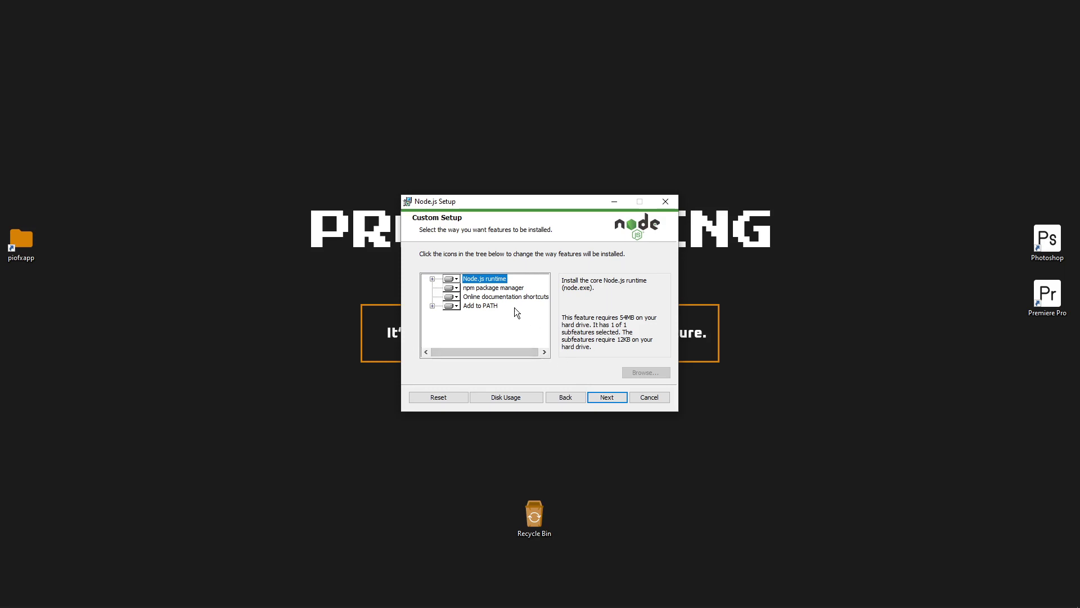
pyautogui.click(596, 397)
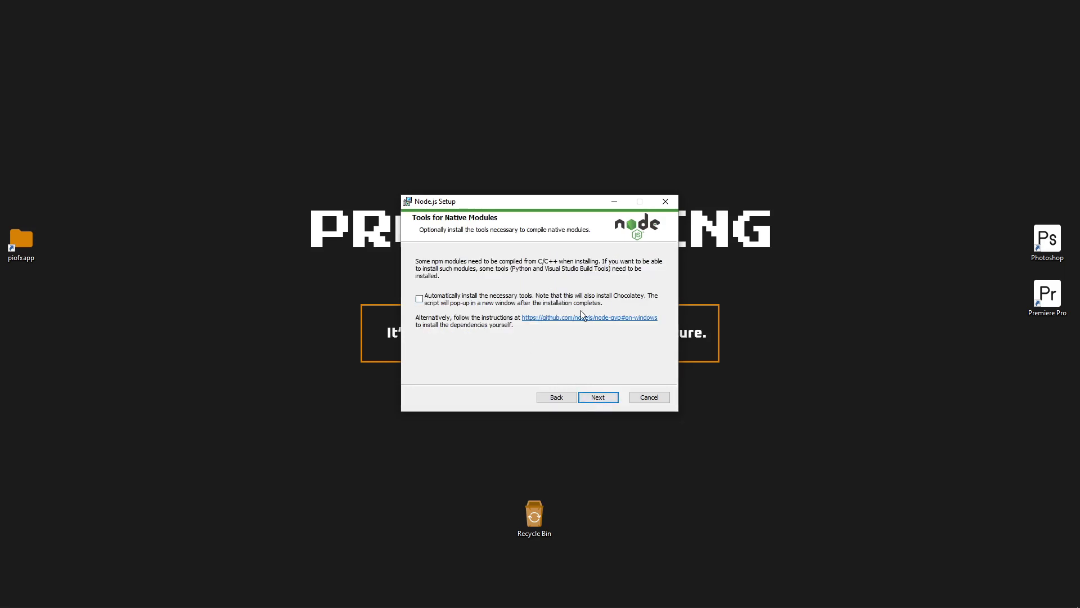
pyautogui.click(603, 397)
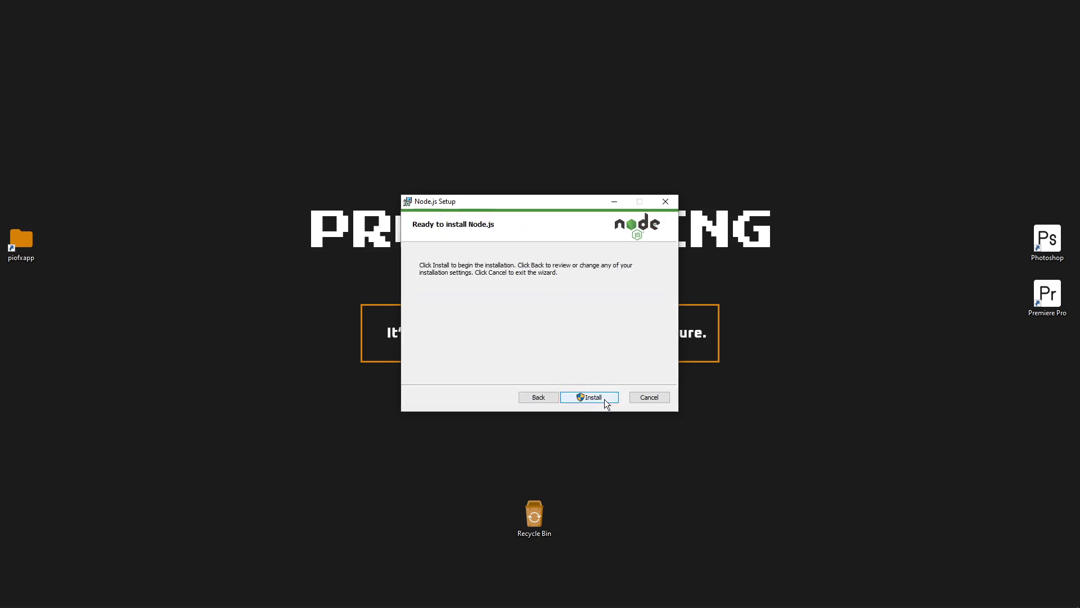
pyautogui.click(603, 397)
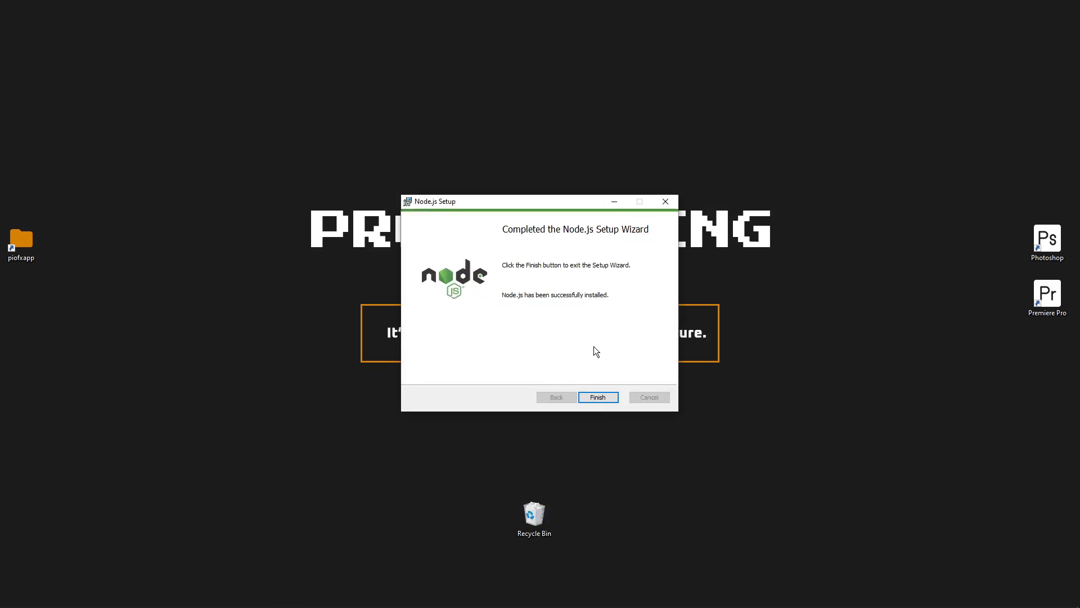
pyautogui.click(598, 397)
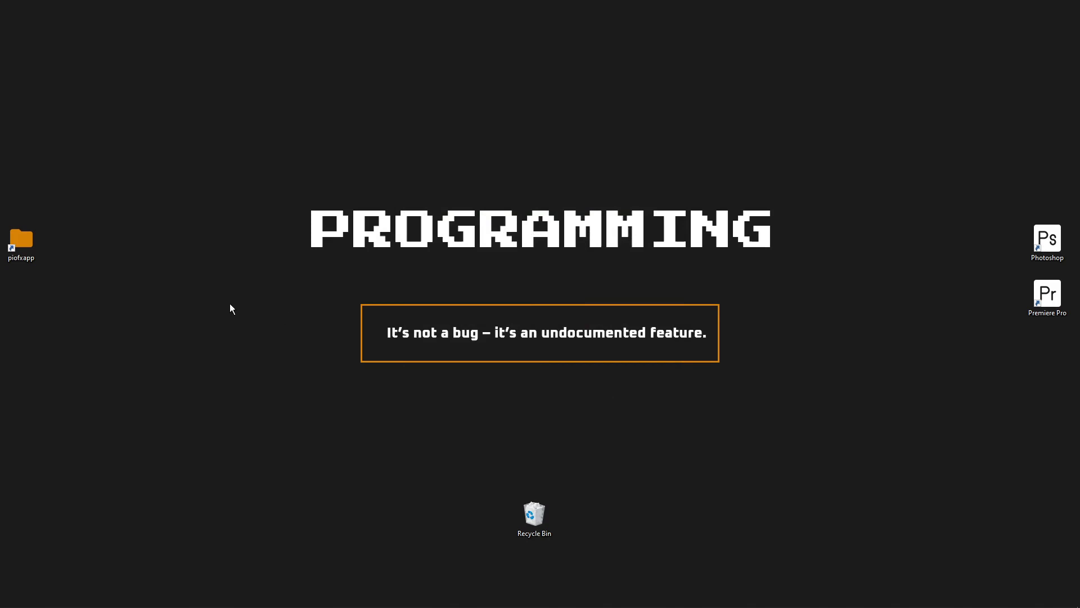
# - Switch to Firefox and open the Setup guide under Getting Started in the angular.io docs in a new tab
pyautogui.click(178, 597)
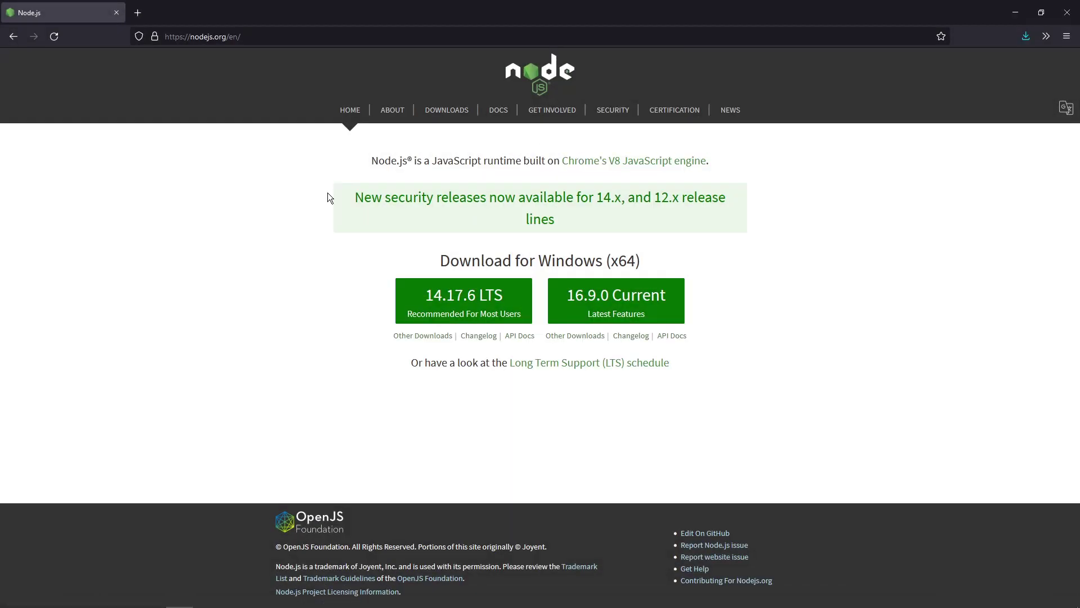
pyautogui.click(138, 12)
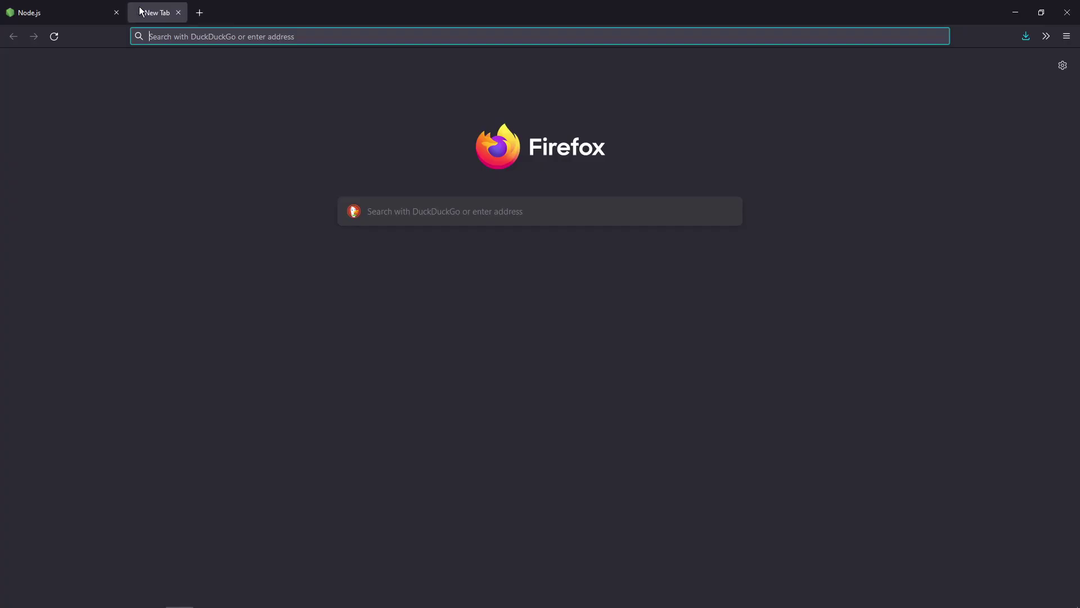
pyautogui.write('angular.io')
pyautogui.press('Return')
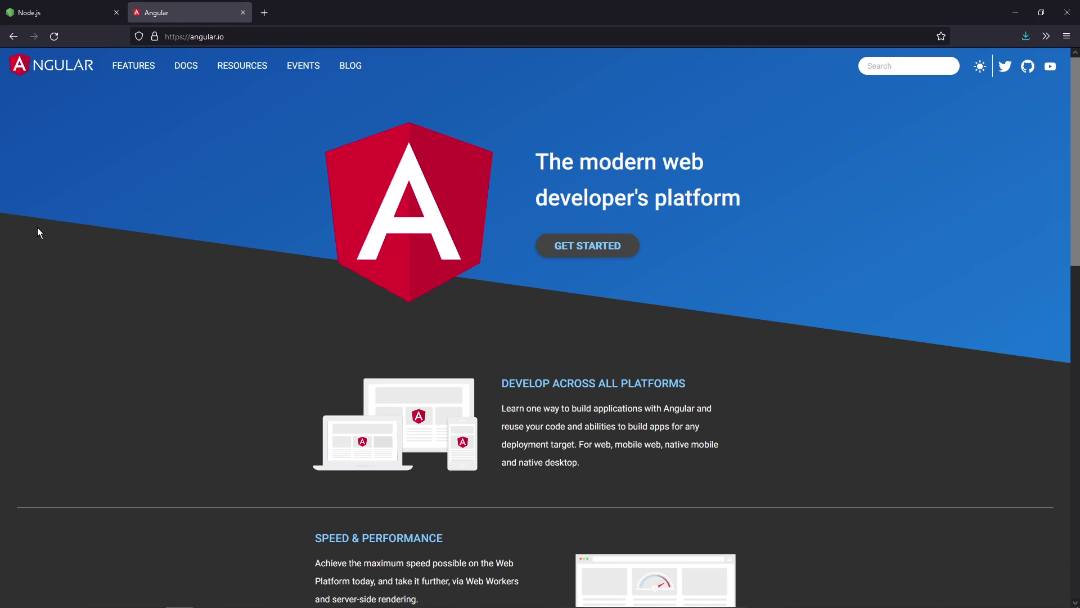
pyautogui.click(186, 67)
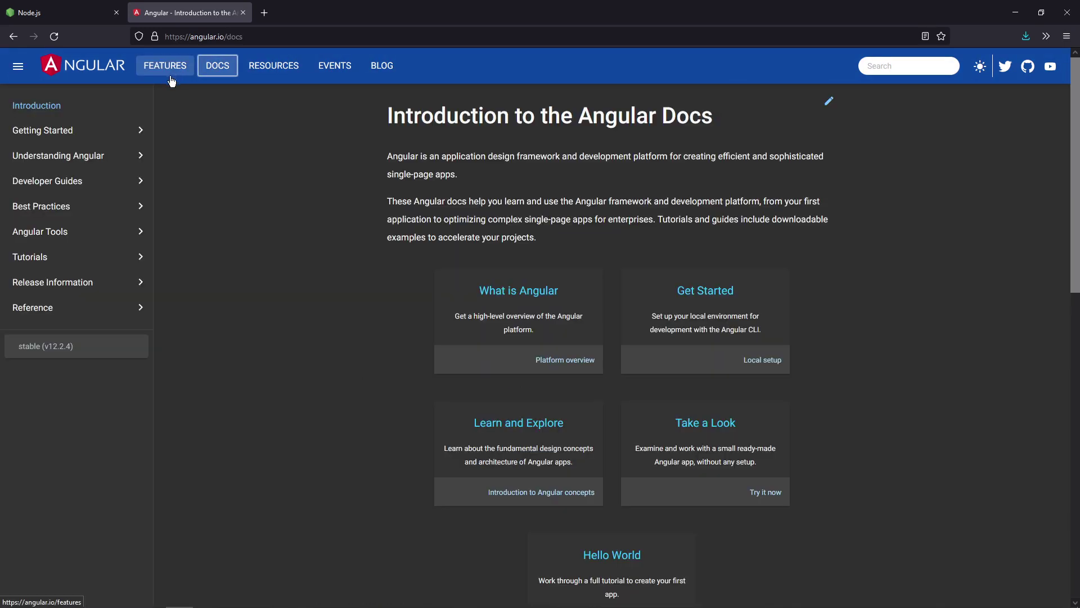
pyautogui.click(64, 131)
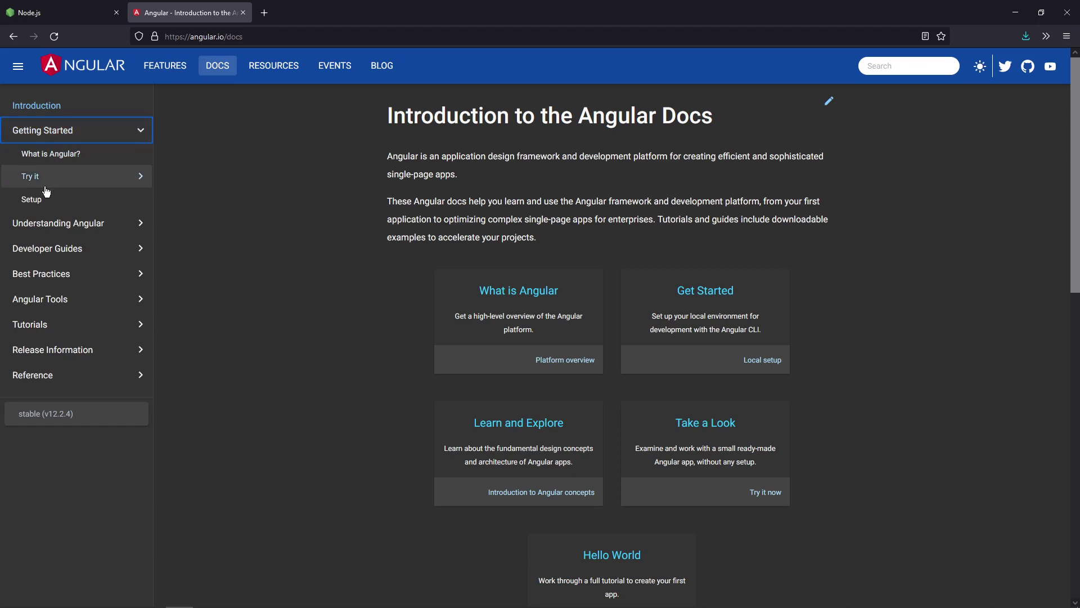
pyautogui.click(43, 200)
pyautogui.scroll(-10, 244, 234)
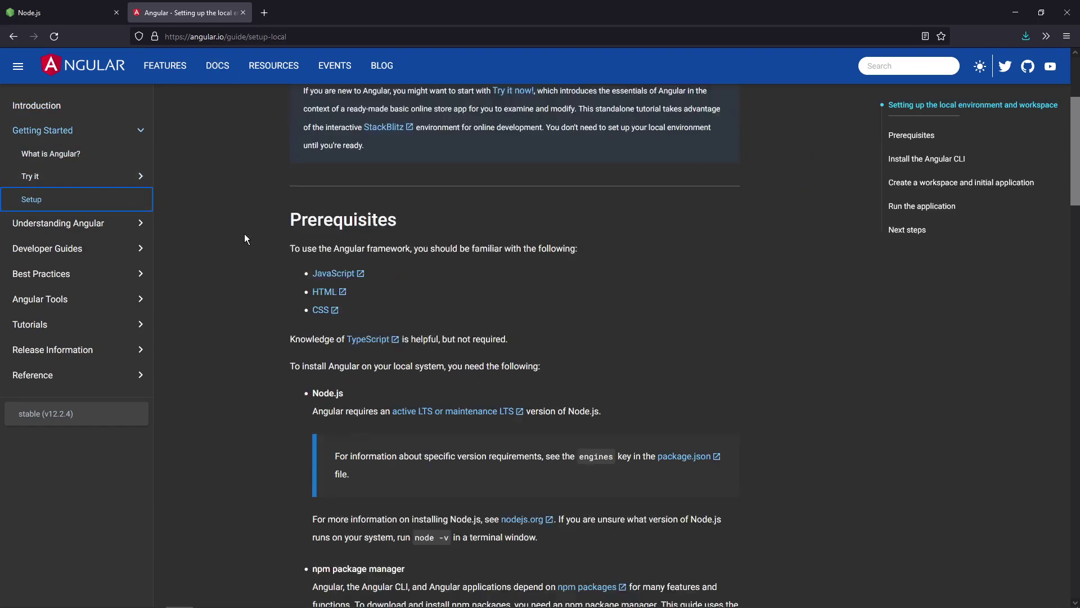
pyautogui.scroll(-3, 244, 234)
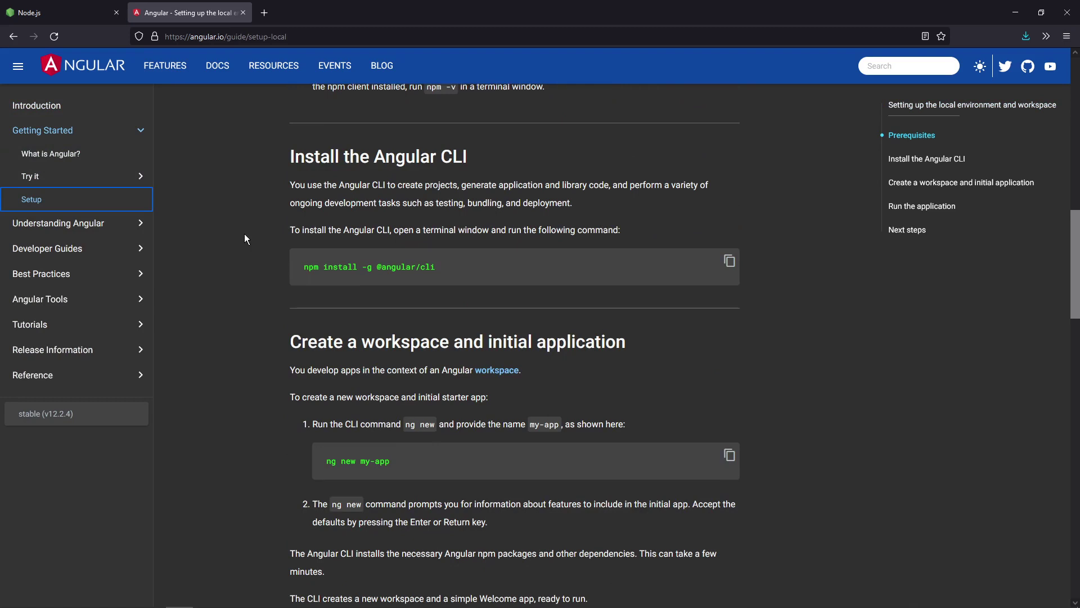
pyautogui.moveTo(302, 264); pyautogui.dragTo(423, 265)
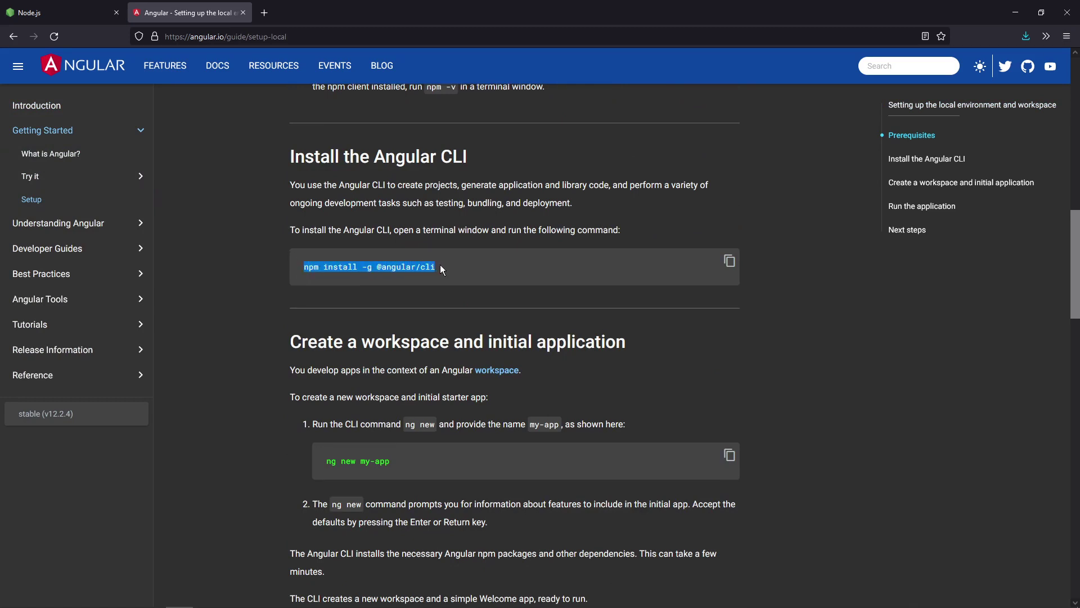
pyautogui.click(439, 264)
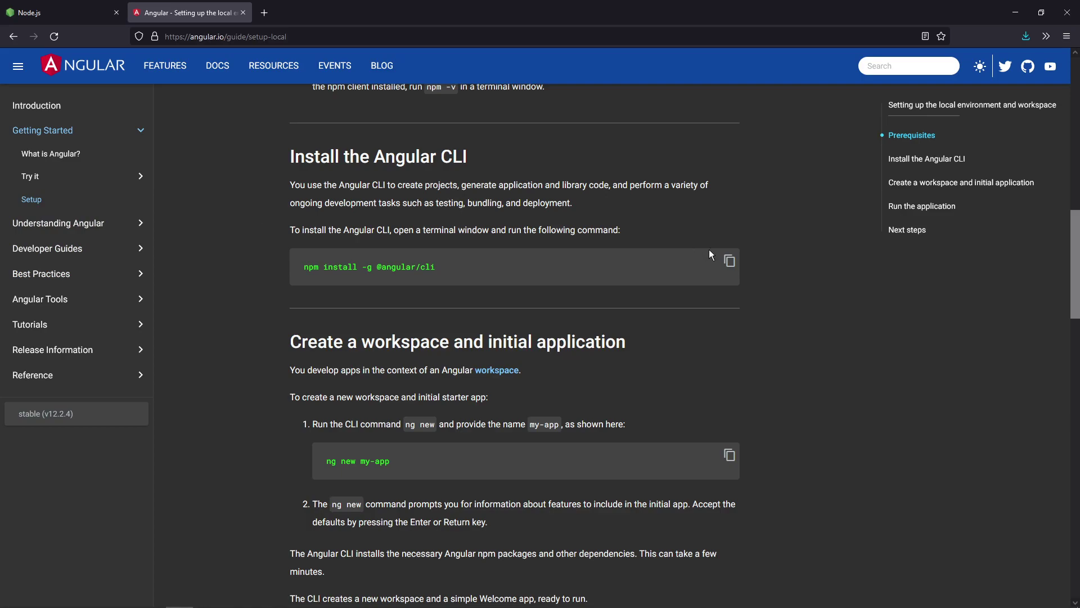
pyautogui.click(725, 262)
# - Show the desktop and open a Git Bash terminal there
pyautogui.press('super+d')
pyautogui.rightClick(383, 167)
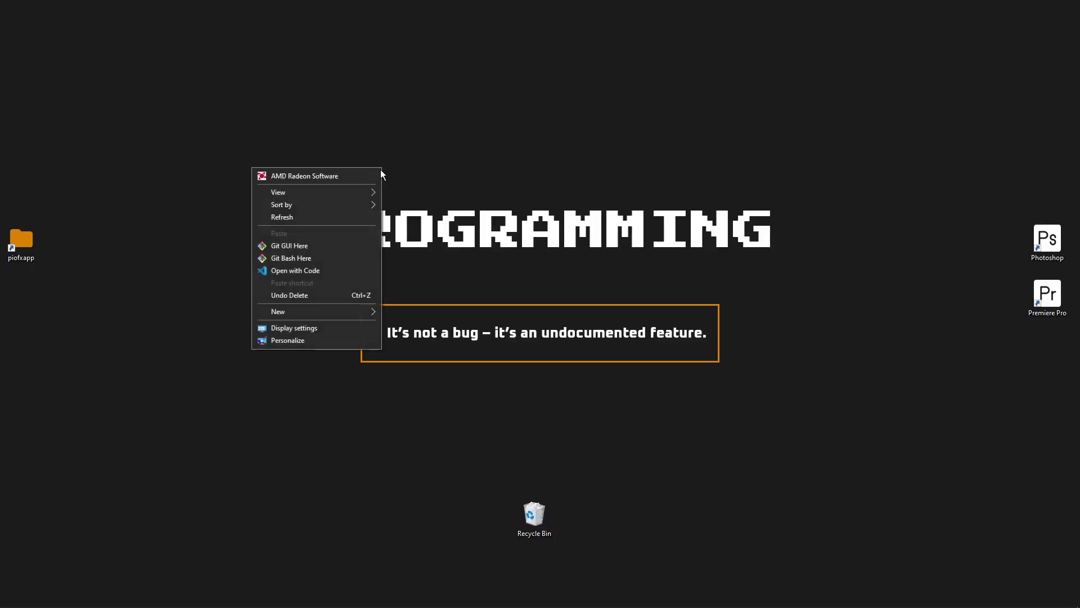
pyautogui.click(339, 260)
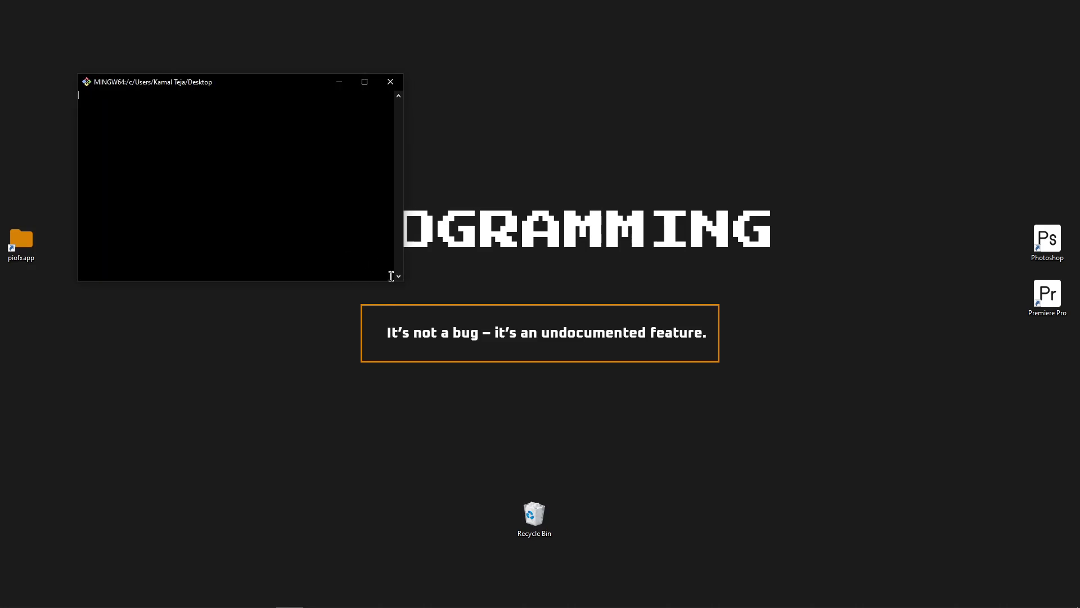
# - Enlarge the Git Bash window and its text, and move the window toward the middle of the desktop
pyautogui.moveTo(403, 280); pyautogui.dragTo(585, 368)
pyautogui.hotkey('ctrl', '=')
pyautogui.hotkey('ctrl', '=')
pyautogui.hotkey('ctrl', '=')
pyautogui.hotkey('ctrl', '=')
pyautogui.hotkey('ctrl', '=')
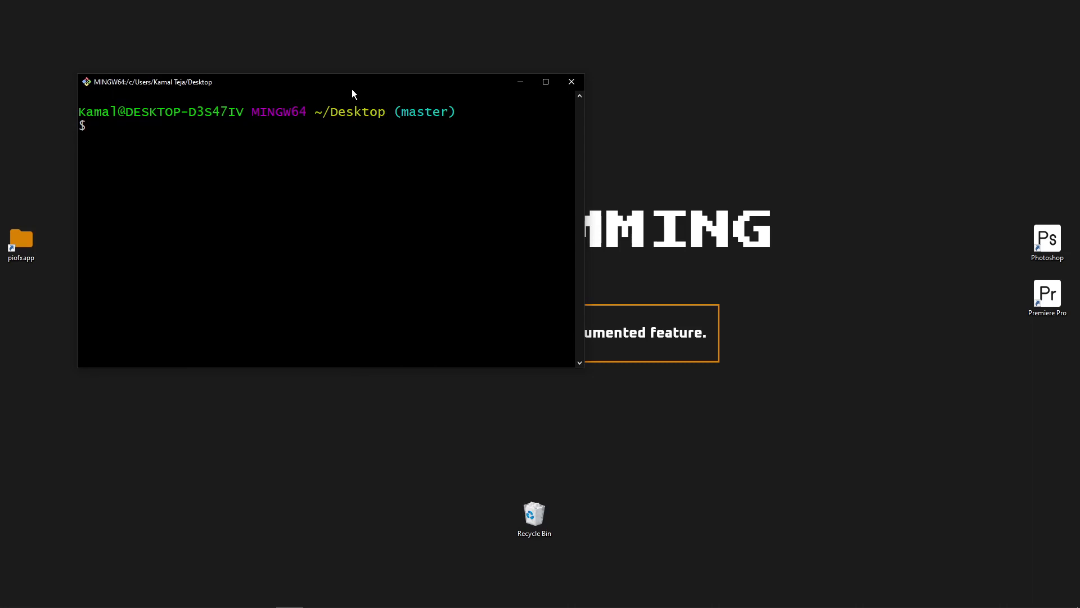
pyautogui.moveTo(353, 88); pyautogui.dragTo(498, 151)
pyautogui.hotkey('ctrl', '=')
pyautogui.hotkey('ctrl', '=')
pyautogui.hotkey('ctrl', '=')
pyautogui.hotkey('ctrl', '=')
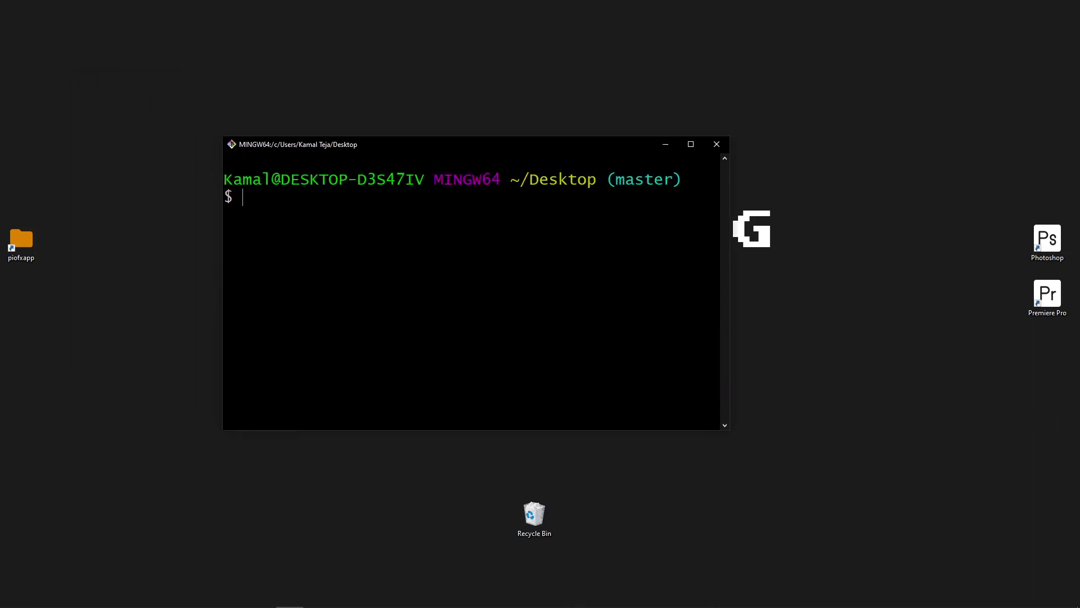
pyautogui.rightClick(305, 205)
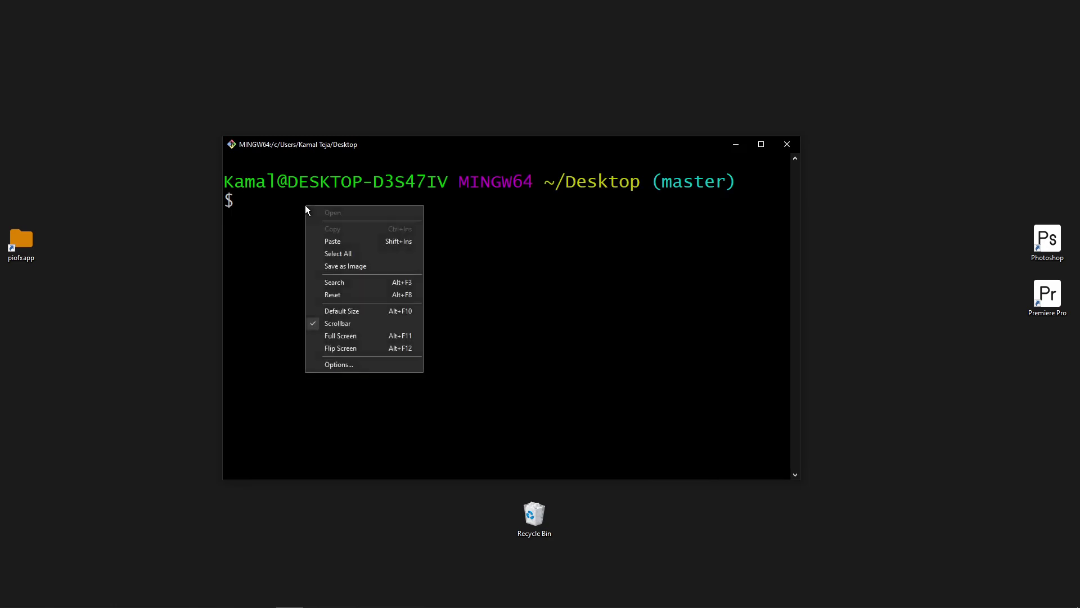
pyautogui.click(332, 242)
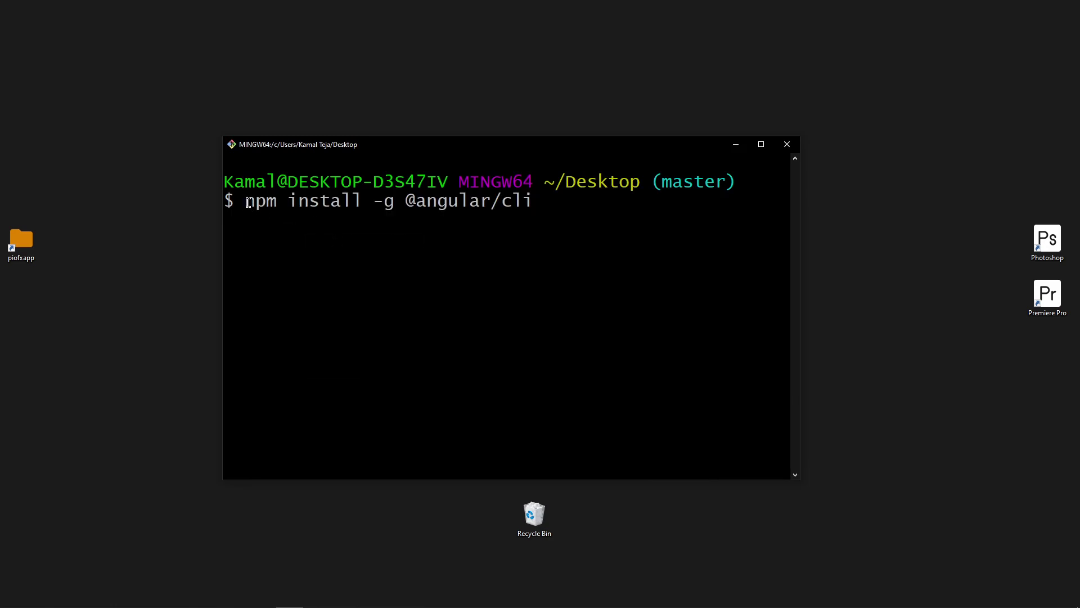
pyautogui.press('Left')
pyautogui.press('Left')
pyautogui.press('Left')
pyautogui.press('Left')
pyautogui.press('Left')
pyautogui.press('Left')
pyautogui.press('Left')
pyautogui.press('Left')
pyautogui.press('Left')
pyautogui.press('Left')
pyautogui.press('Left')
pyautogui.press('Left')
pyautogui.press('Left')
pyautogui.press('Left')
pyautogui.press('Left')
pyautogui.press('Left')
pyautogui.press('Left')
pyautogui.press('Left')
pyautogui.press('Left')
pyautogui.press('Left')
pyautogui.press('Right')
pyautogui.press('Left')
pyautogui.press('Return')
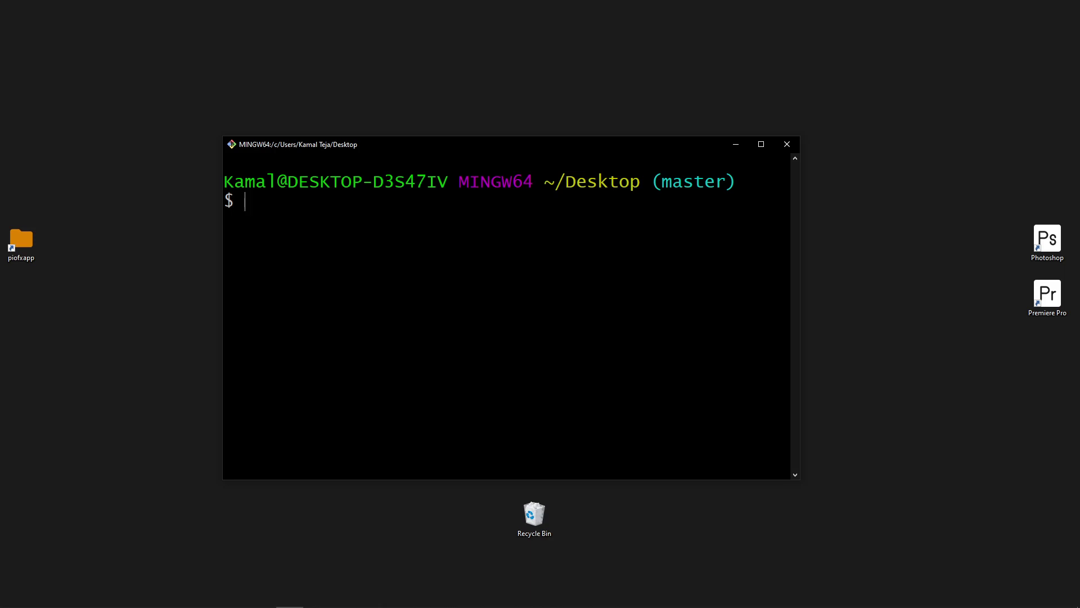
# - Switch to Firefox and examine the ng new command in the Create a workspace and initial application section at 120% zoom
pyautogui.moveTo(125, 603)
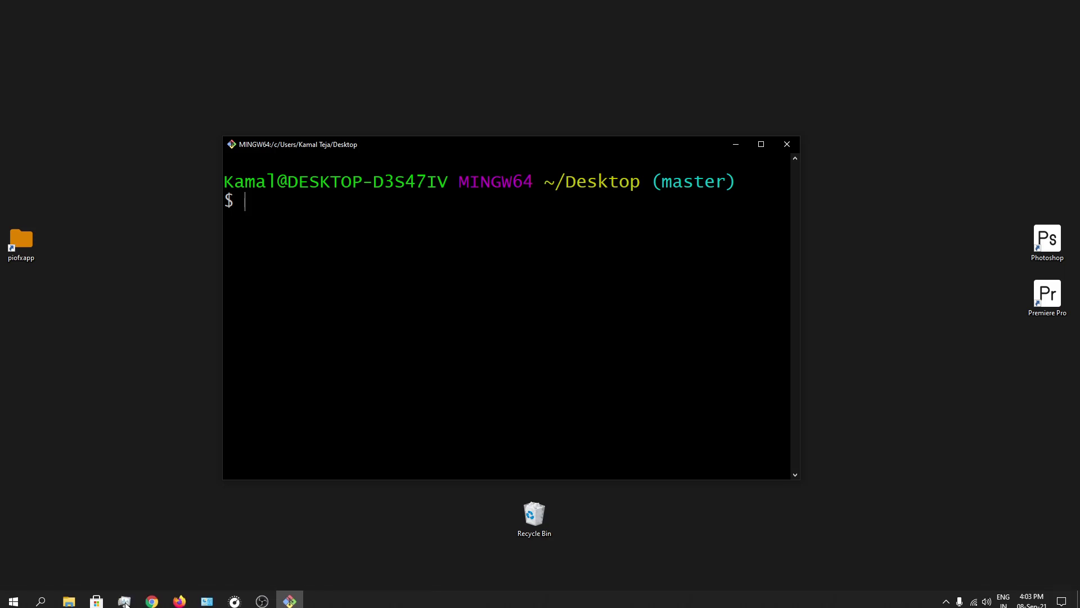
pyautogui.click(179, 602)
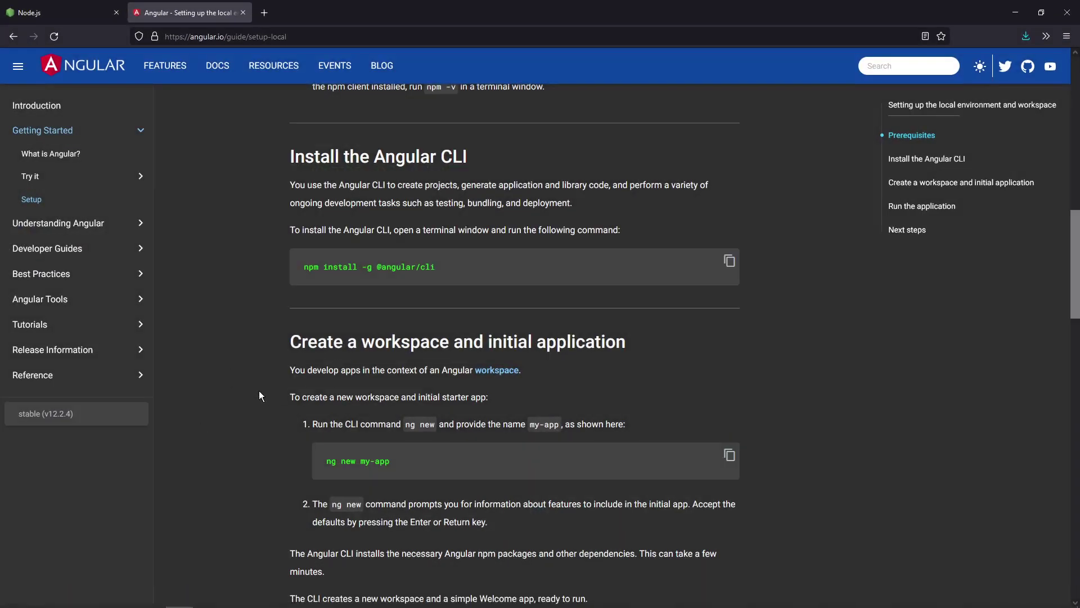
pyautogui.scroll(-2, 262, 380)
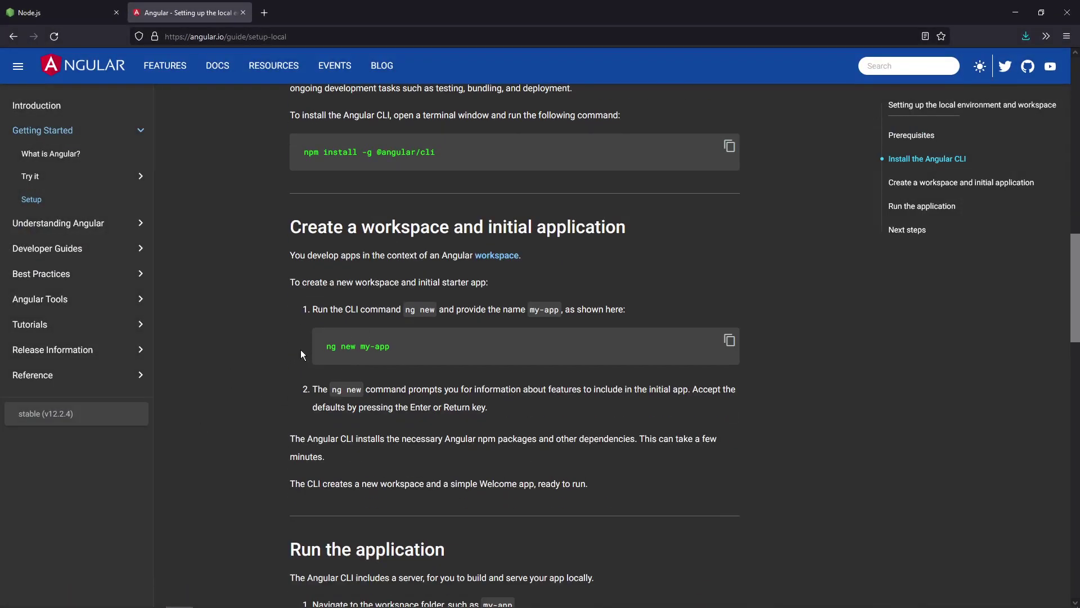
pyautogui.hotkey('ctrl', '+')
pyautogui.hotkey('ctrl', '+')
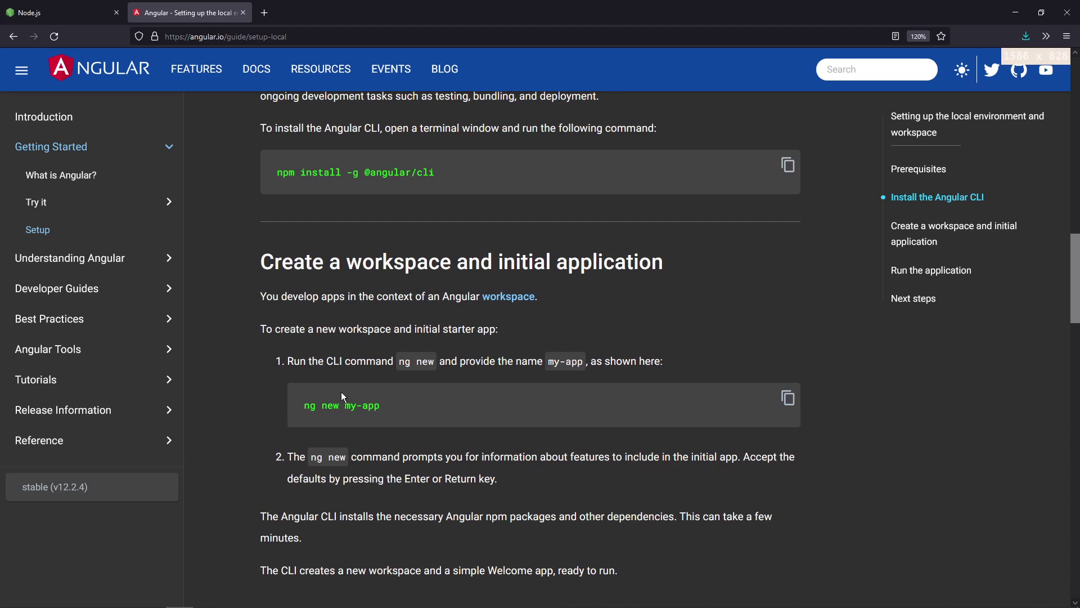
pyautogui.moveTo(341, 394); pyautogui.dragTo(295, 410)
pyautogui.click(404, 411)
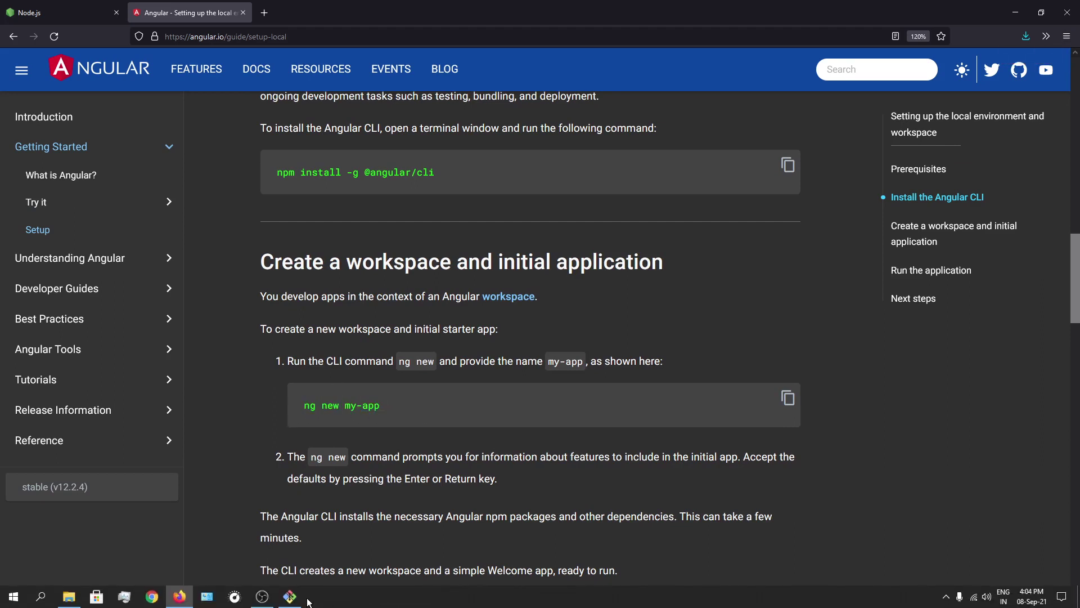
# - Switch to the Git Bash terminal and run ng new blog in the Desktop directory
pyautogui.click(298, 597)
pyautogui.write('ng new ')
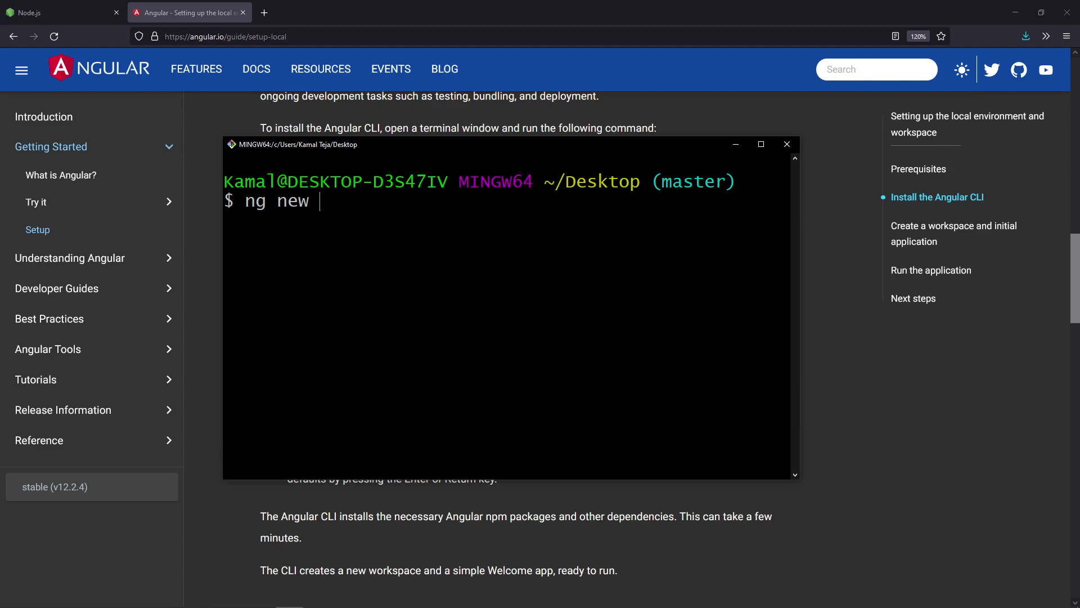
pyautogui.write('blog')
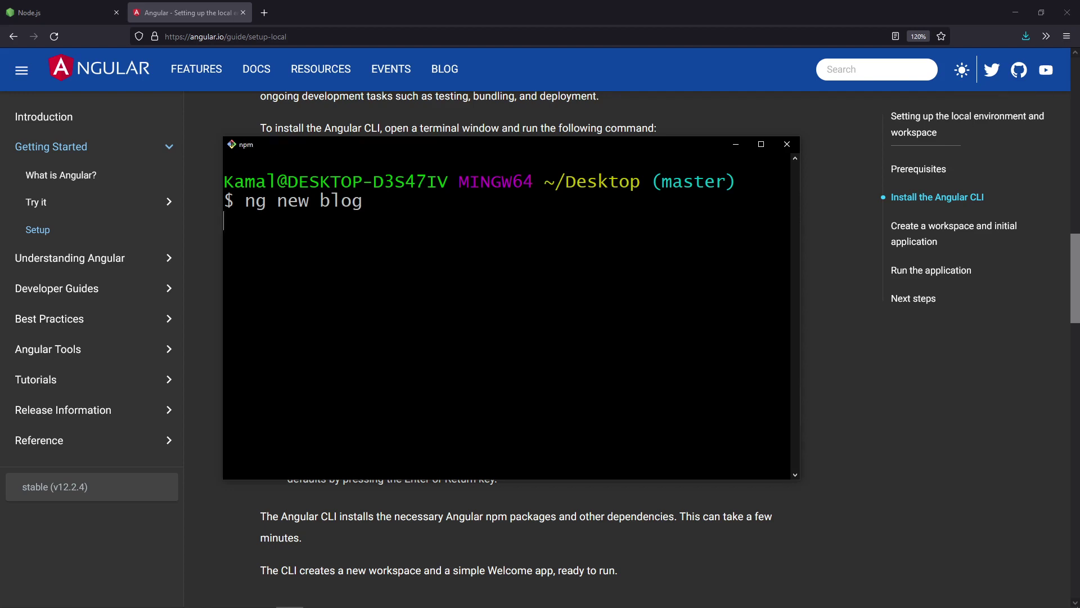
pyautogui.moveTo(557, 181); pyautogui.dragTo(634, 174)
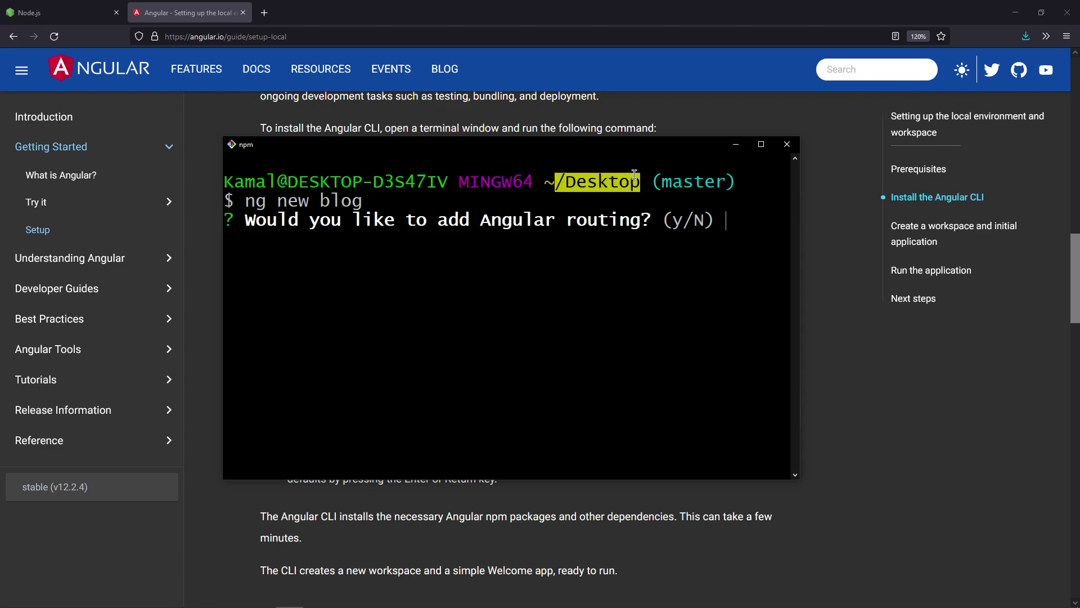
pyautogui.click(565, 234)
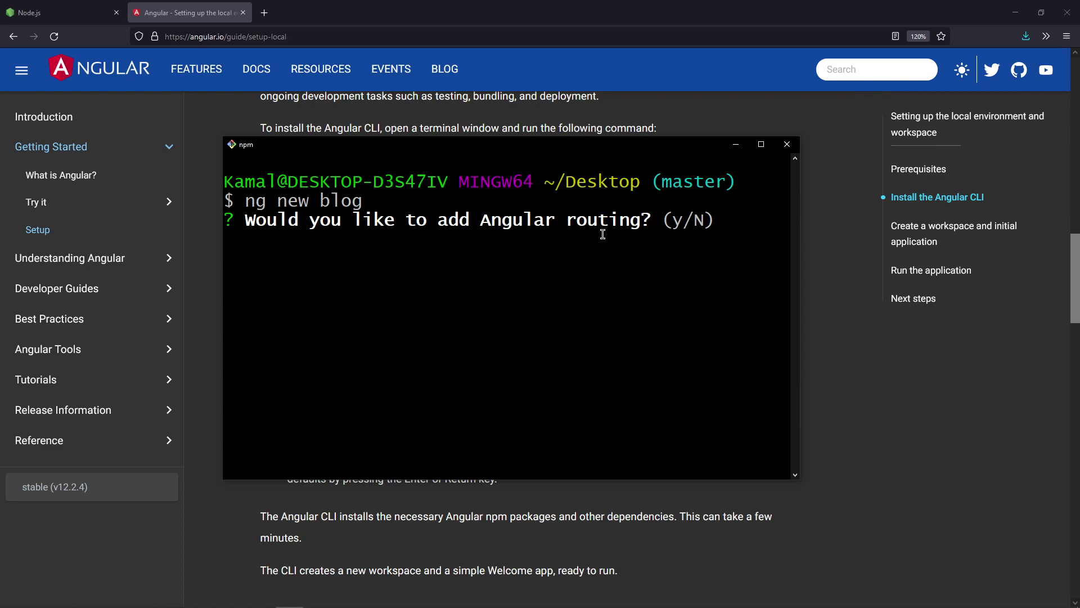
# - Answer the project setup questions with y for Angular routing and CSS as the stylesheet format
pyautogui.write('y')
pyautogui.press('Return')
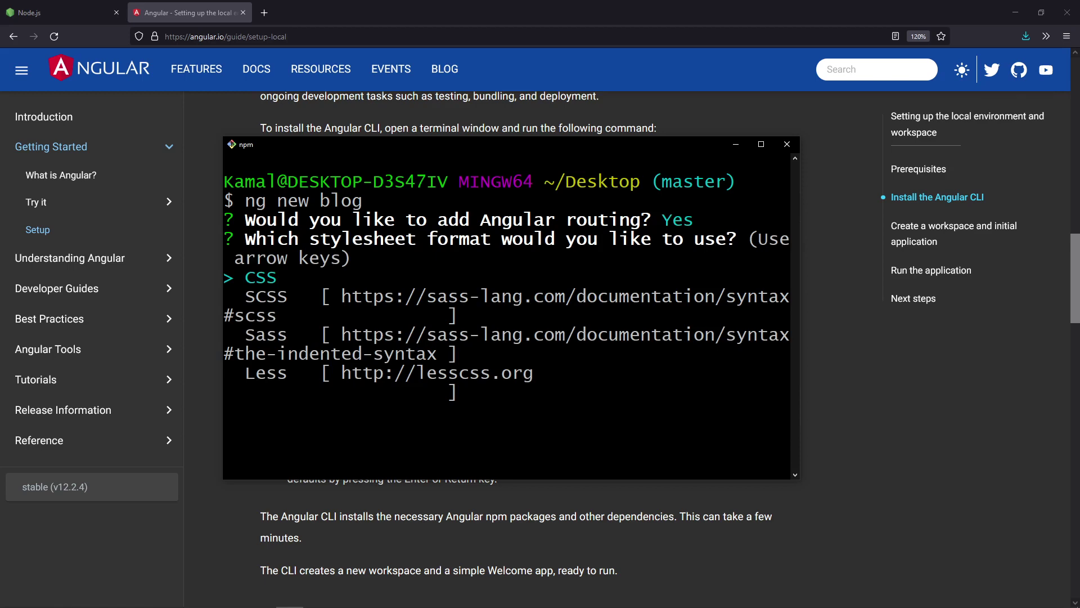
pyautogui.press('Return')
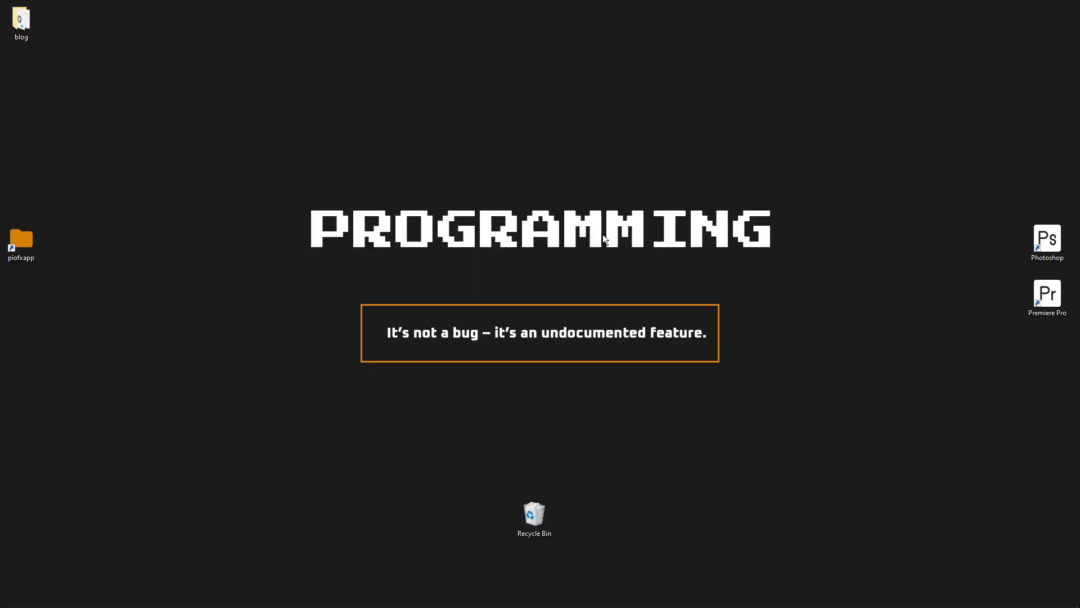
# - Move the blog folder away from the desktop's corner and bring back the Git Bash terminal
pyautogui.moveTo(18, 21); pyautogui.dragTo(76, 107)
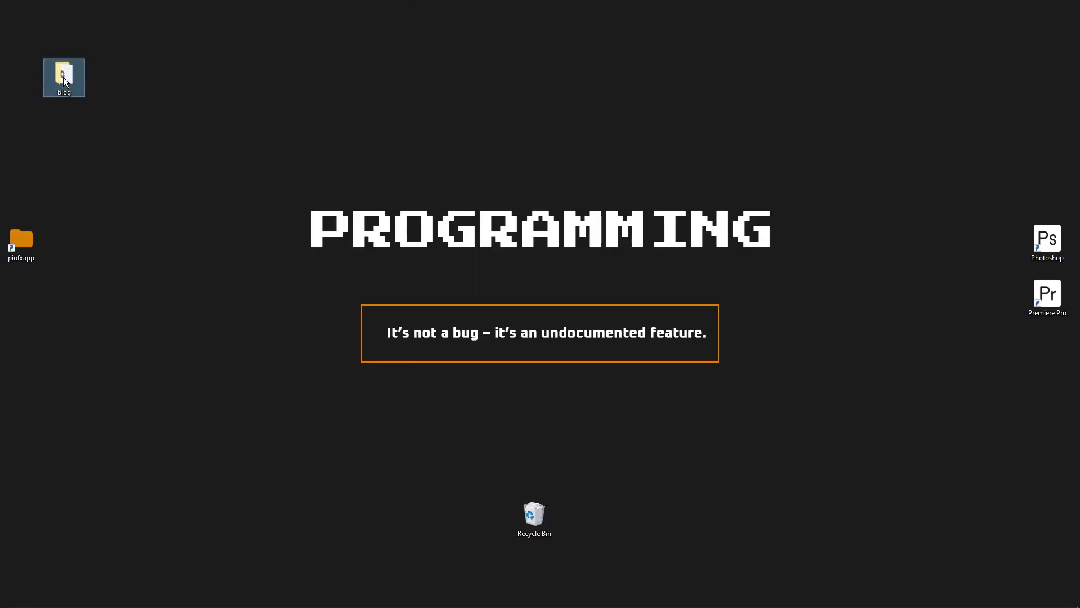
pyautogui.moveTo(344, 588)
pyautogui.click(289, 596)
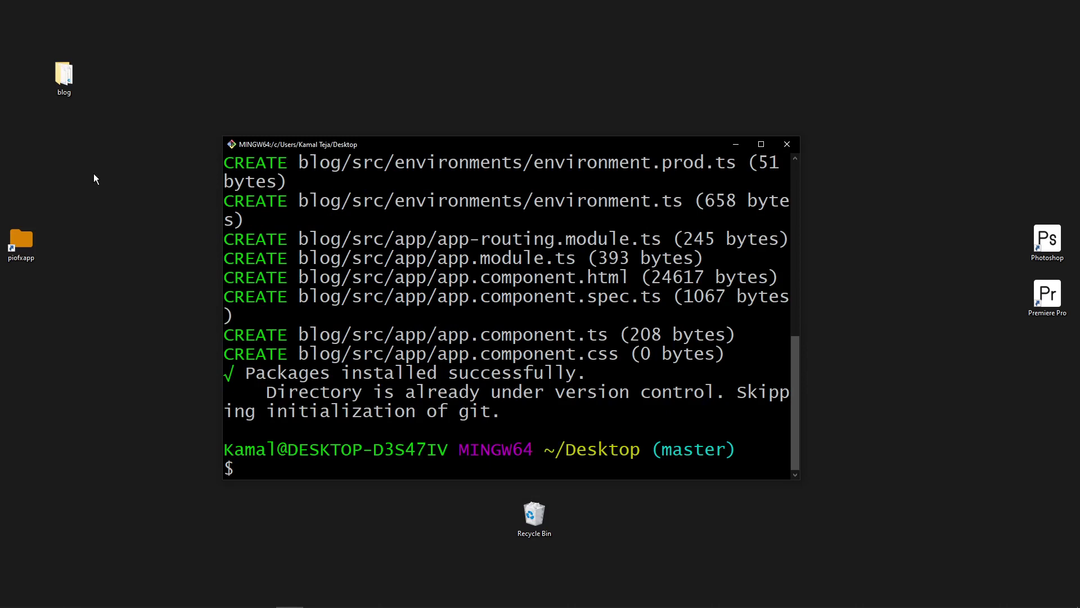
# - Examine the generated files in the desktop's blog folder as large icons, minimize the folder window and look through the terminal output
pyautogui.click(78, 78)
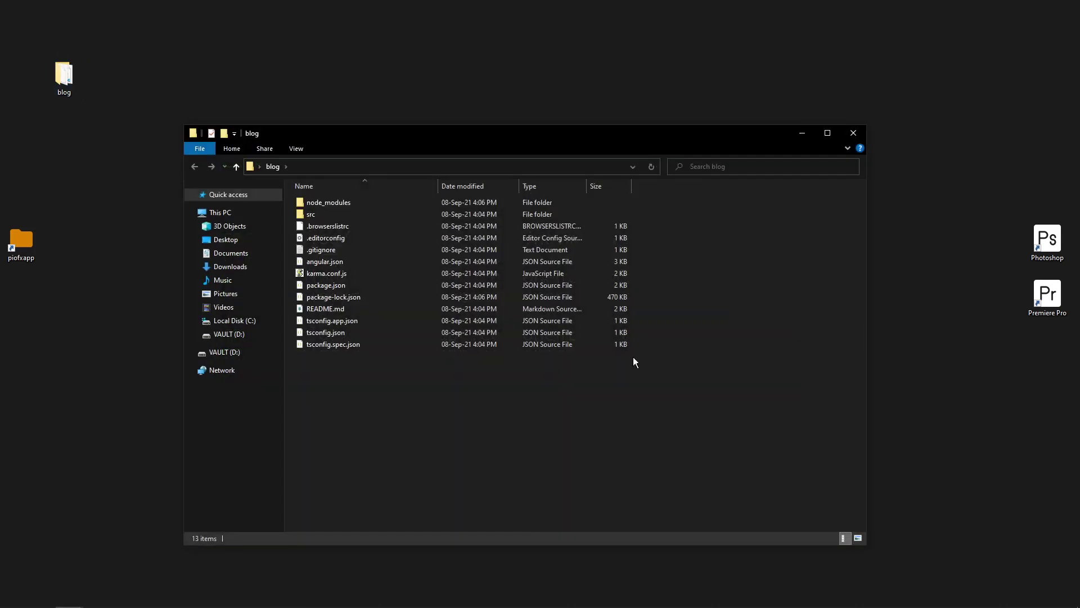
pyautogui.click(287, 148)
pyautogui.click(364, 165)
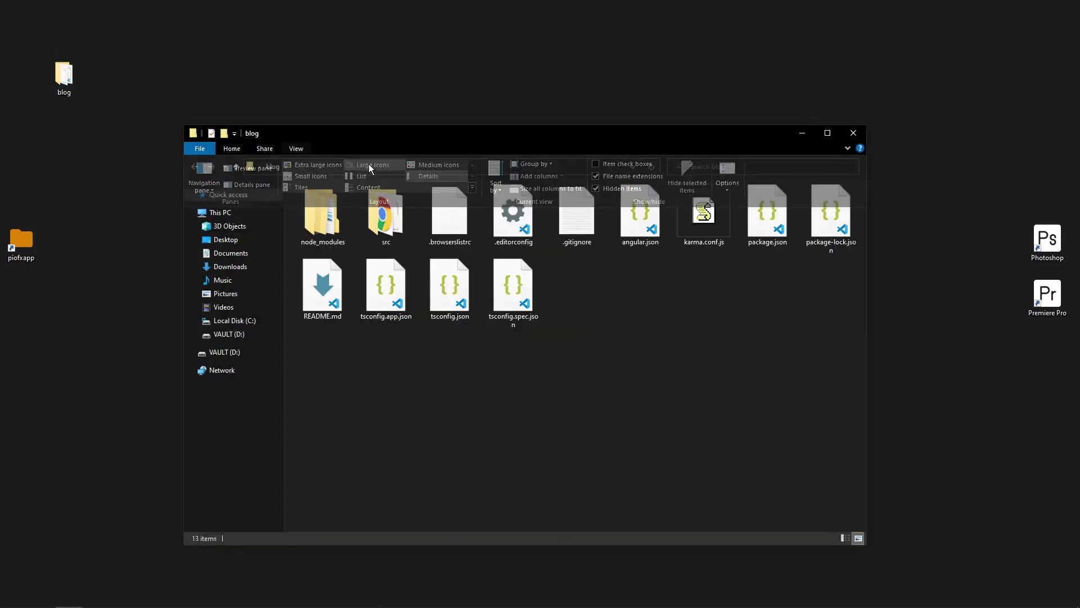
pyautogui.click(801, 134)
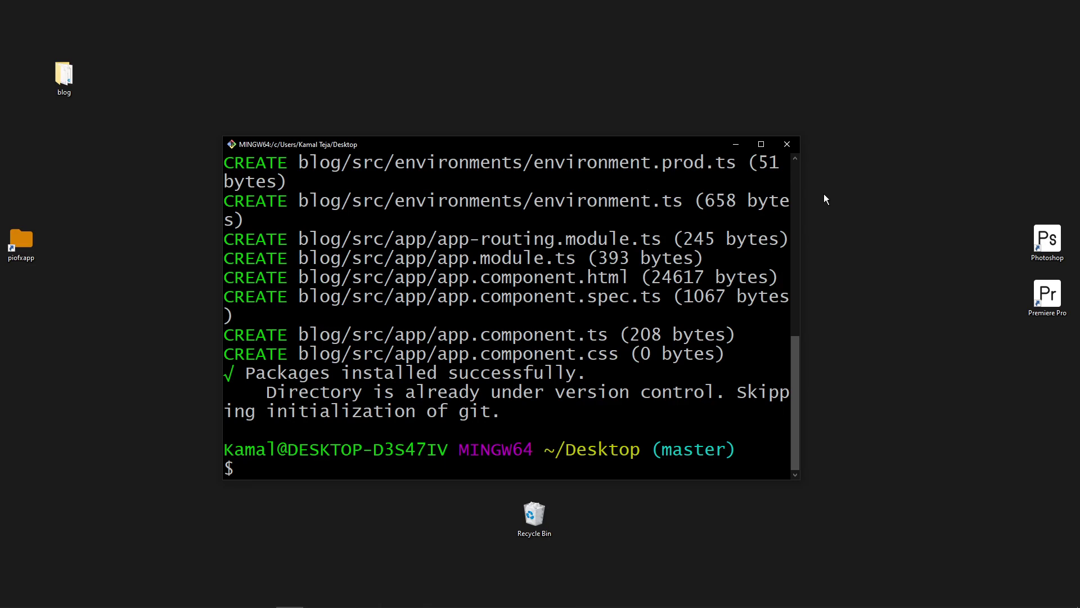
pyautogui.scroll(5, 592, 340)
pyautogui.scroll(-5, 592, 339)
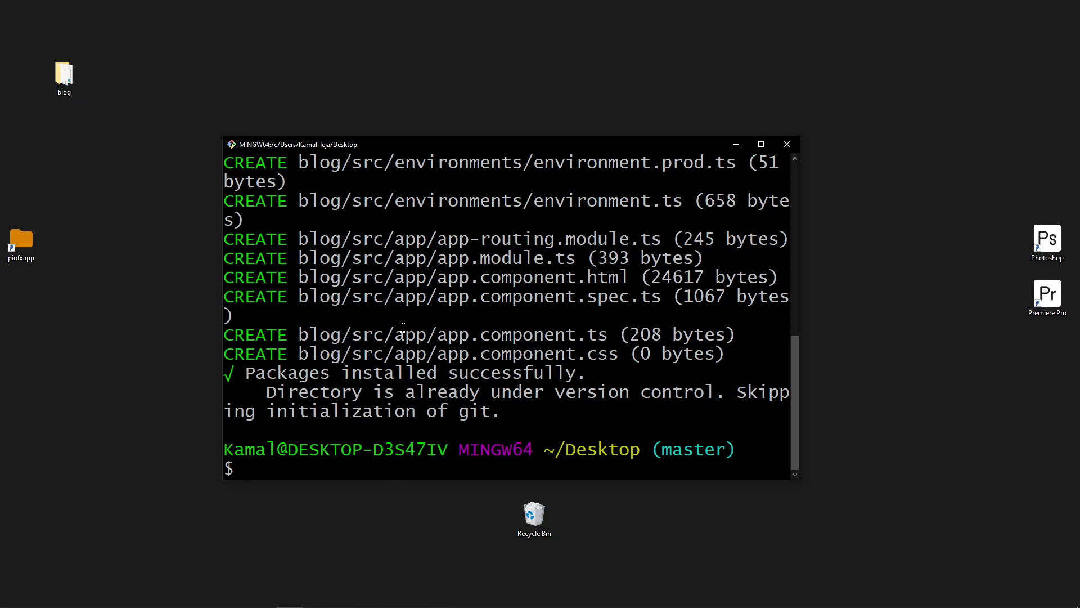
# - Switch to Firefox and search the web for "set execution policy" in a new tab
pyautogui.moveTo(289, 606)
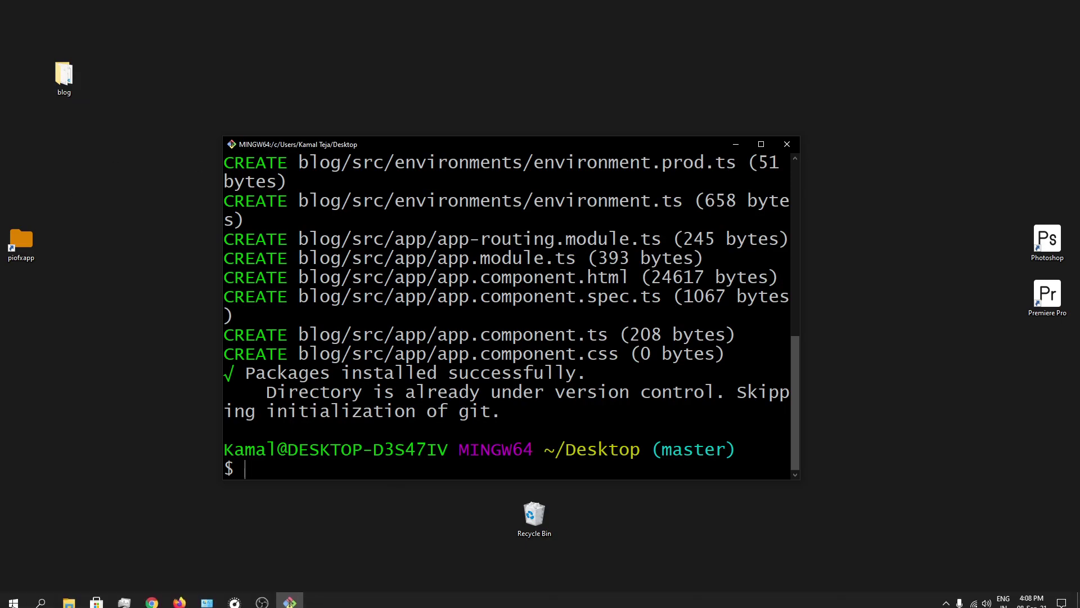
pyautogui.click(179, 602)
pyautogui.click(261, 12)
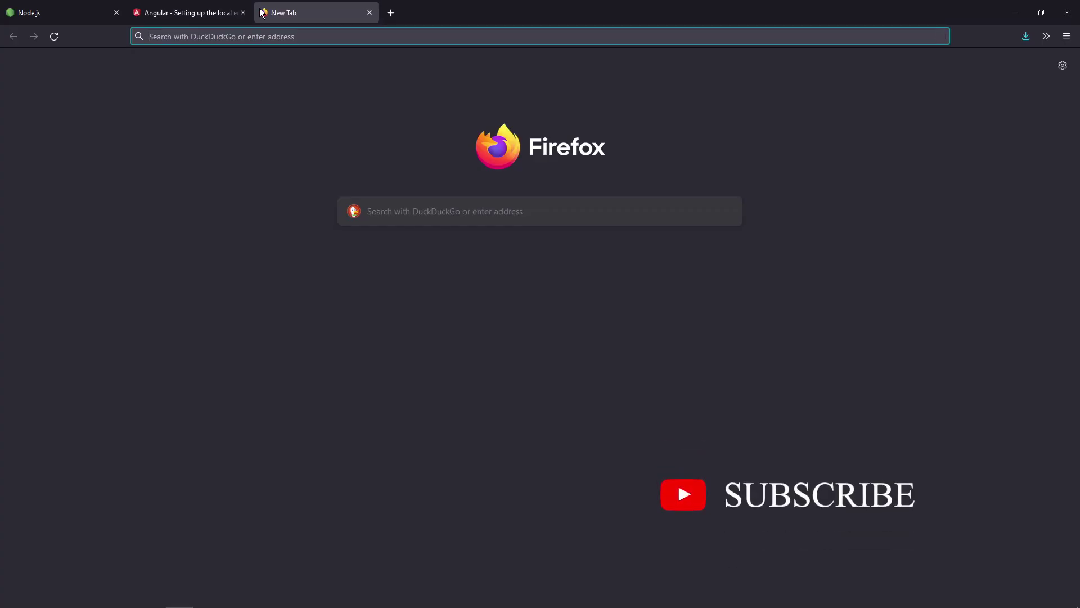
pyautogui.write('set exec')
pyautogui.write('ution policy')
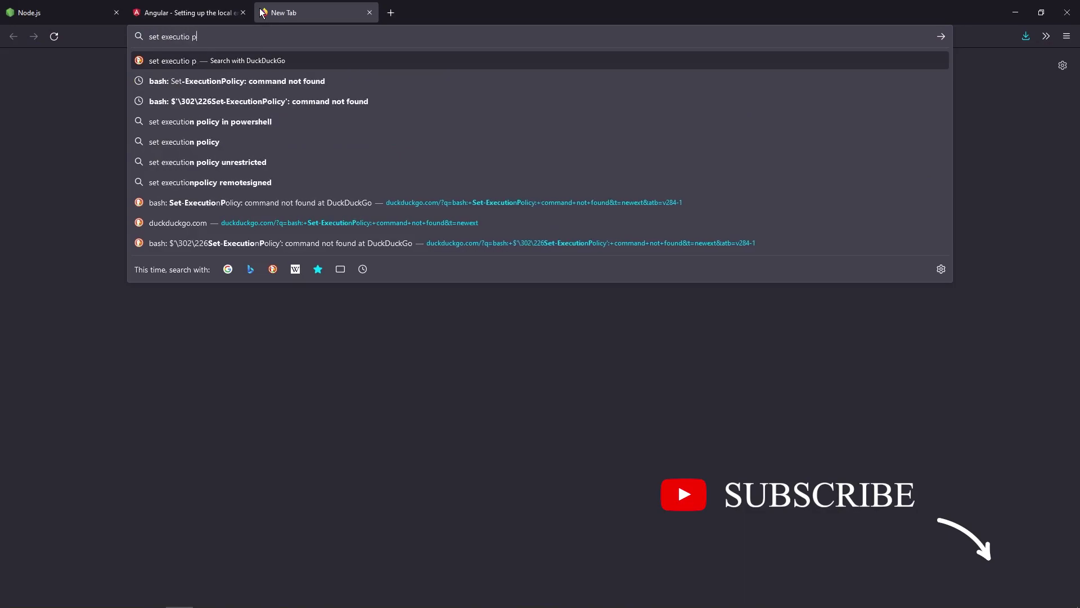
pyautogui.press('Return')
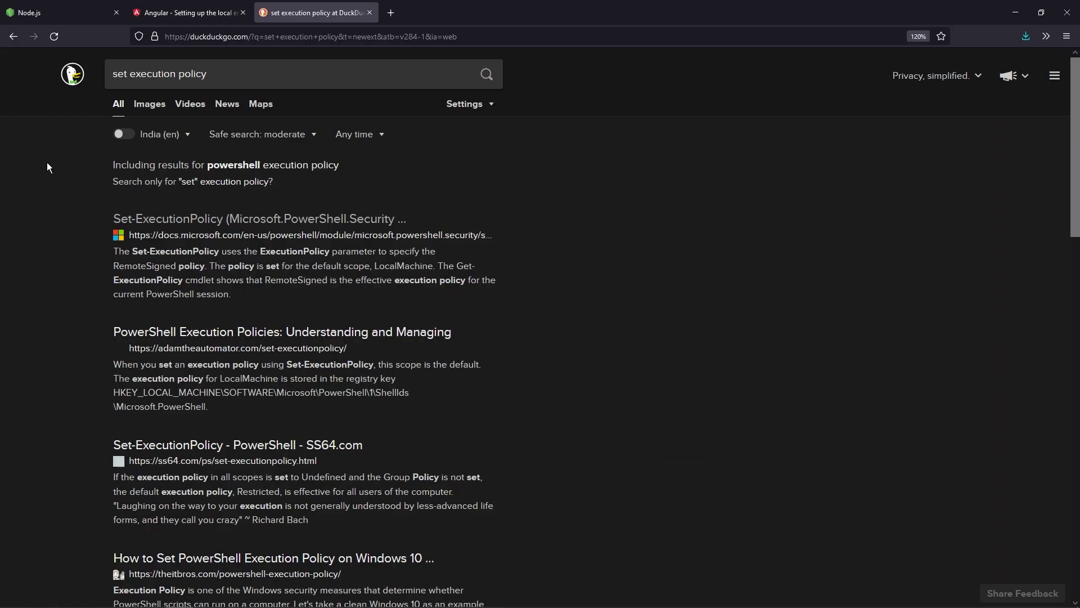
# - Open Microsoft's Set-ExecutionPolicy page and copy Set-ExecutionPolicy -ExecutionPolicy RemoteSigned -Scope LocalMachine from Example 1
pyautogui.click(170, 218)
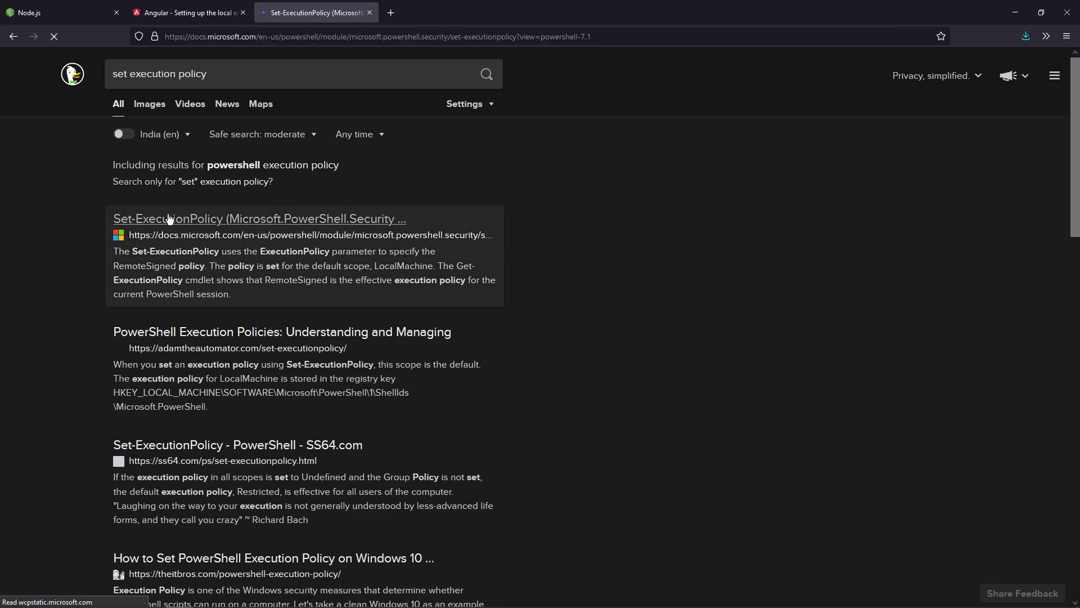
pyautogui.scroll(-4, 452, 274)
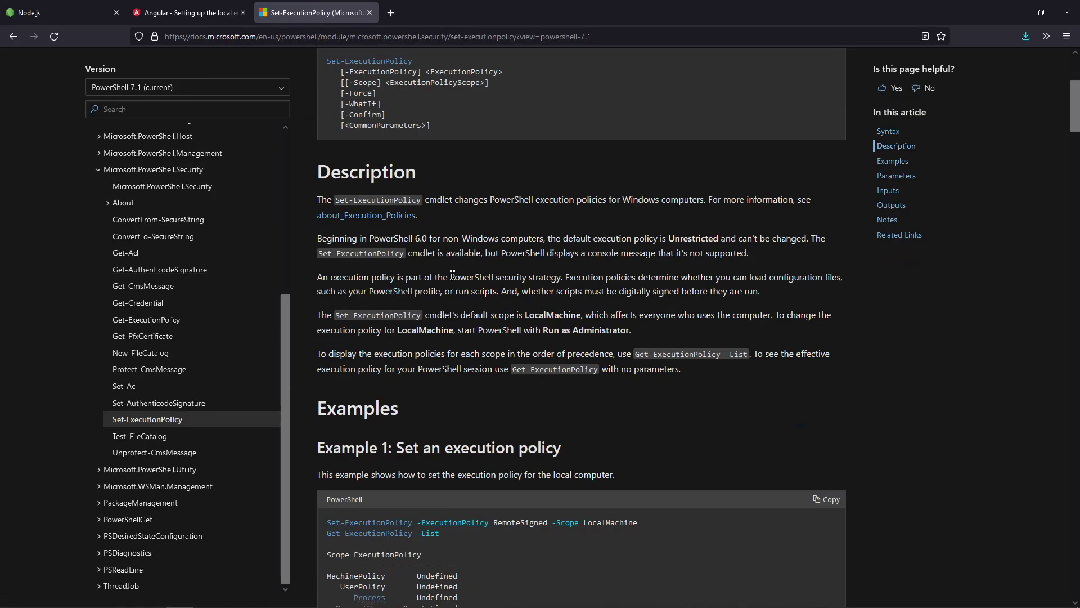
pyautogui.scroll(-5, 452, 275)
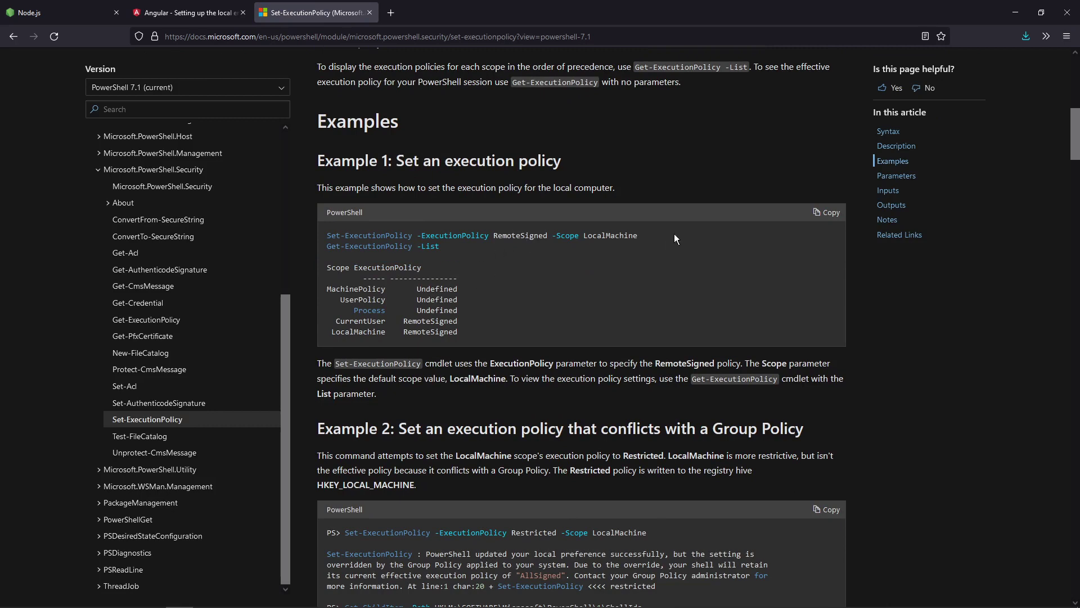
pyautogui.moveTo(674, 235); pyautogui.dragTo(449, 214)
pyautogui.hotkey('ctrl', 'c')
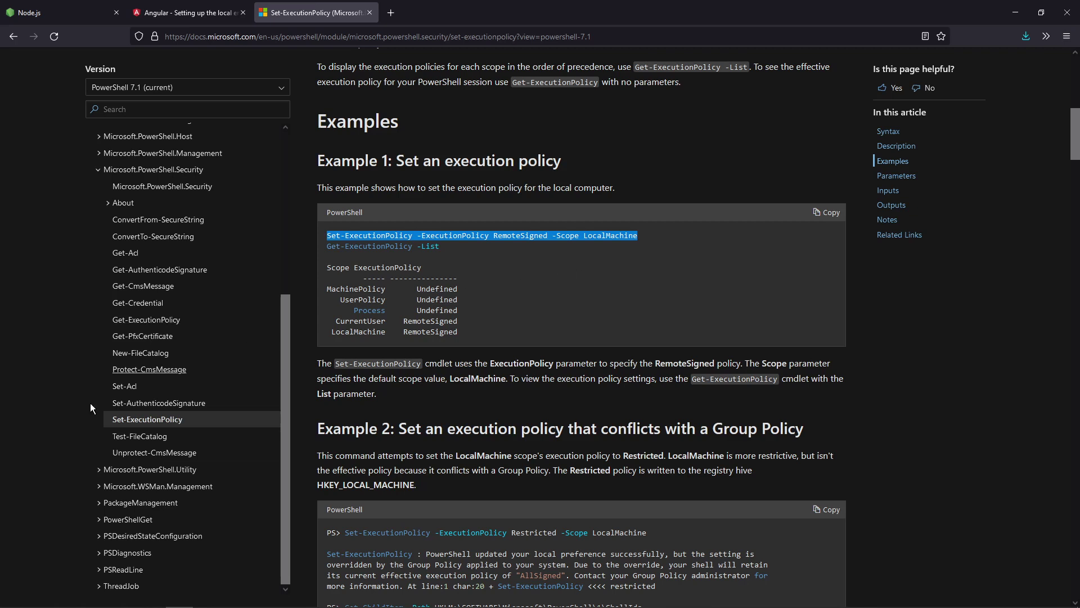
# - Open Windows PowerShell as administrator, run the copied Set-ExecutionPolicy command for LocalMachine and accept the policy change with y
pyautogui.rightClick(13, 597)
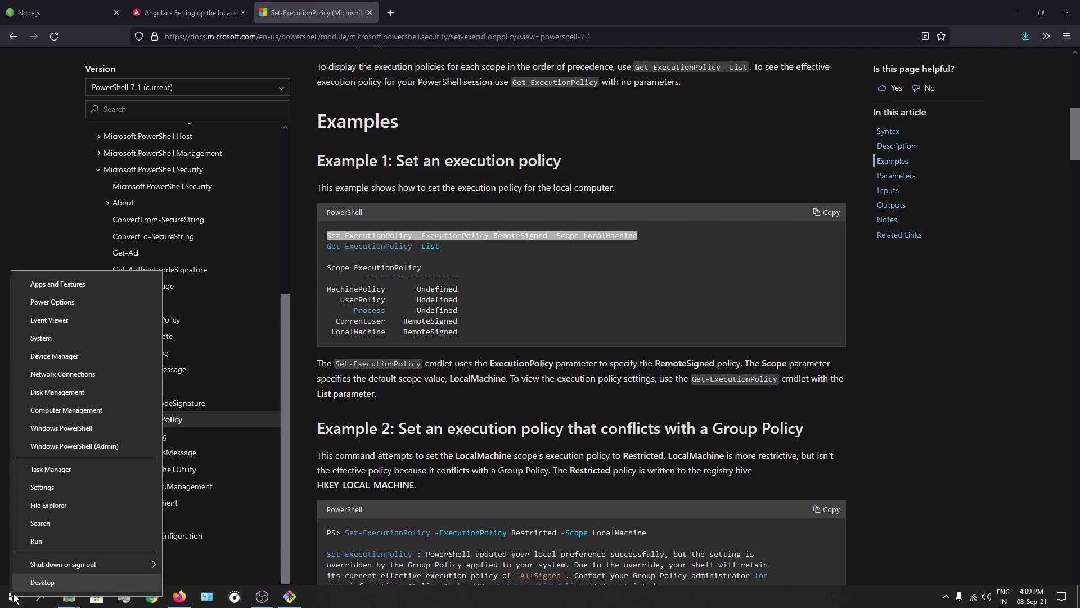
pyautogui.click(81, 445)
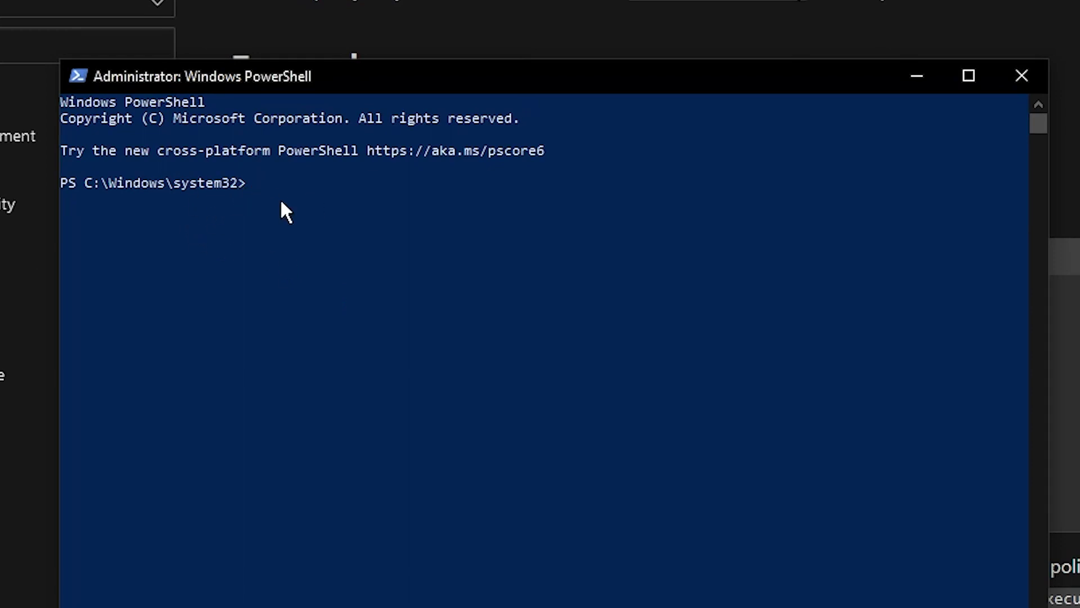
pyautogui.rightClick(261, 183)
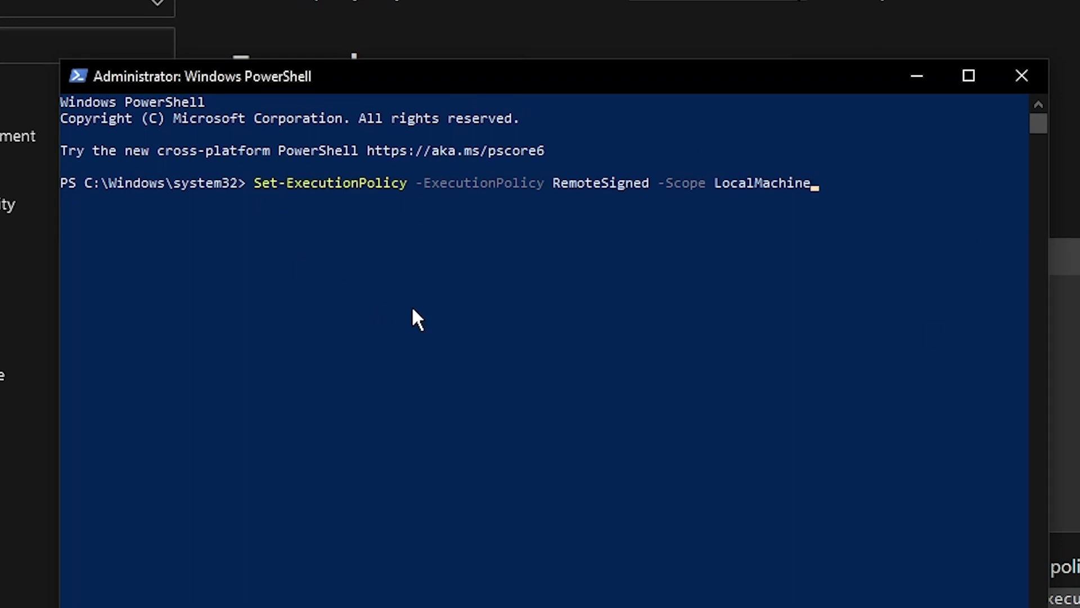
pyautogui.press('Return')
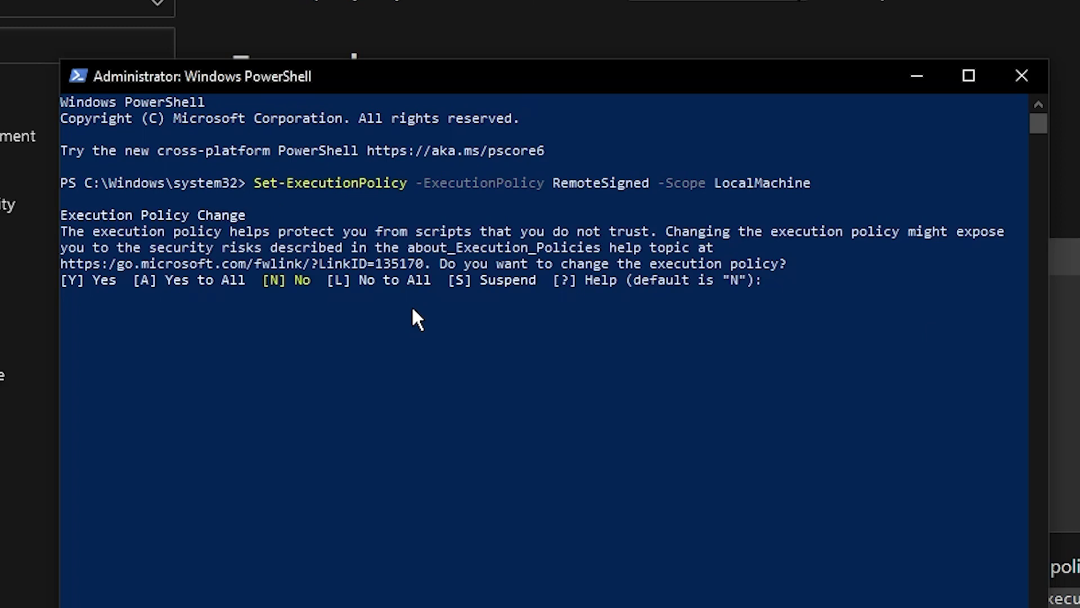
pyautogui.write('y')
pyautogui.press('Return')
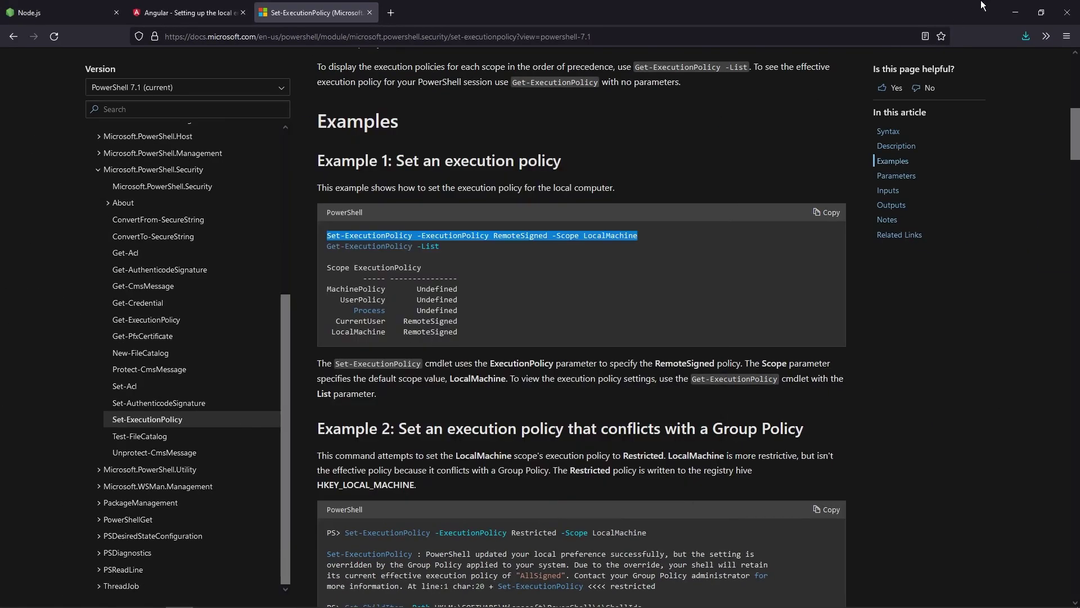
# - Minimize the browser and terminal windows, and open the desktop's blog folder in Visual Studio Code
pyautogui.click(1016, 12)
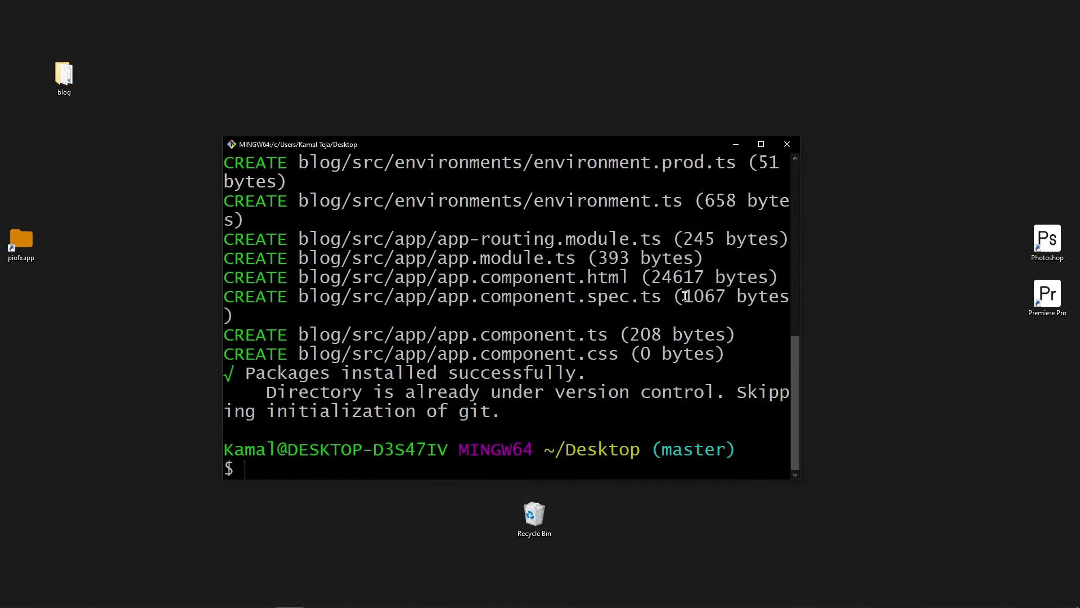
pyautogui.click(733, 143)
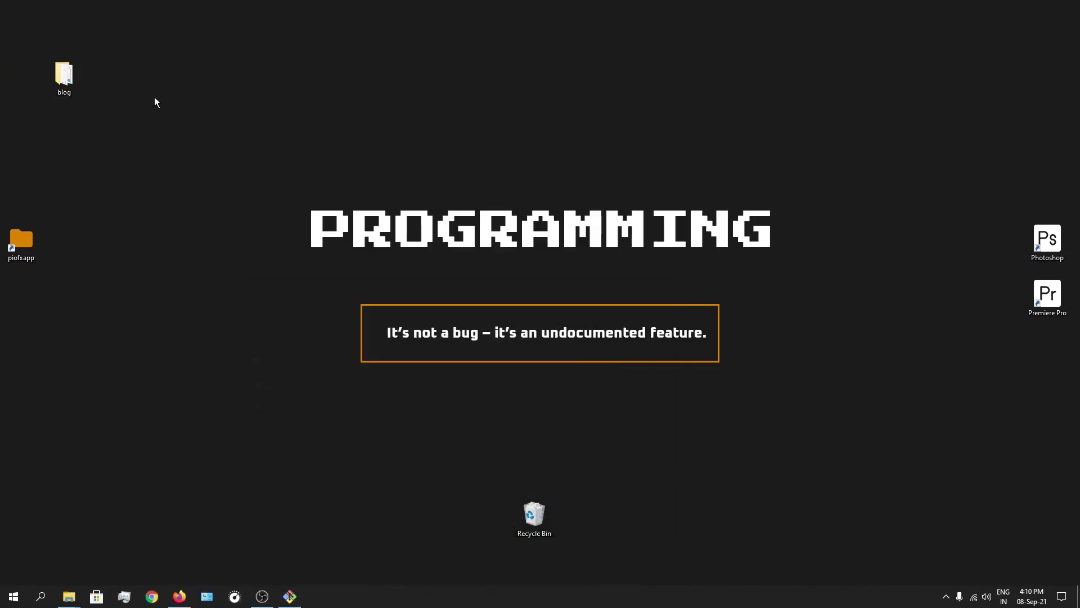
pyautogui.doubleClick(68, 83)
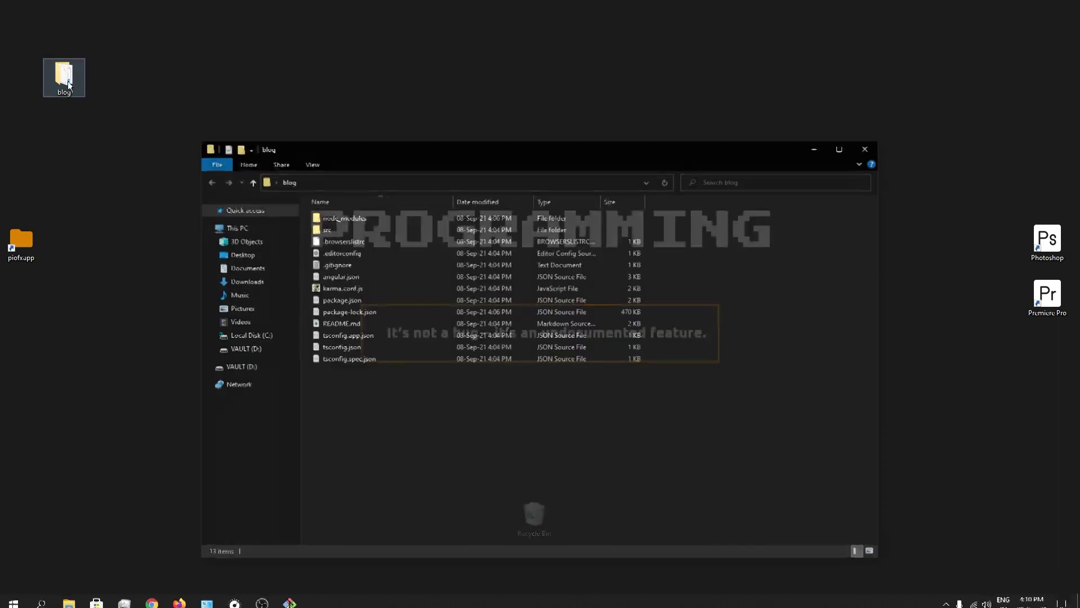
pyautogui.rightClick(586, 414)
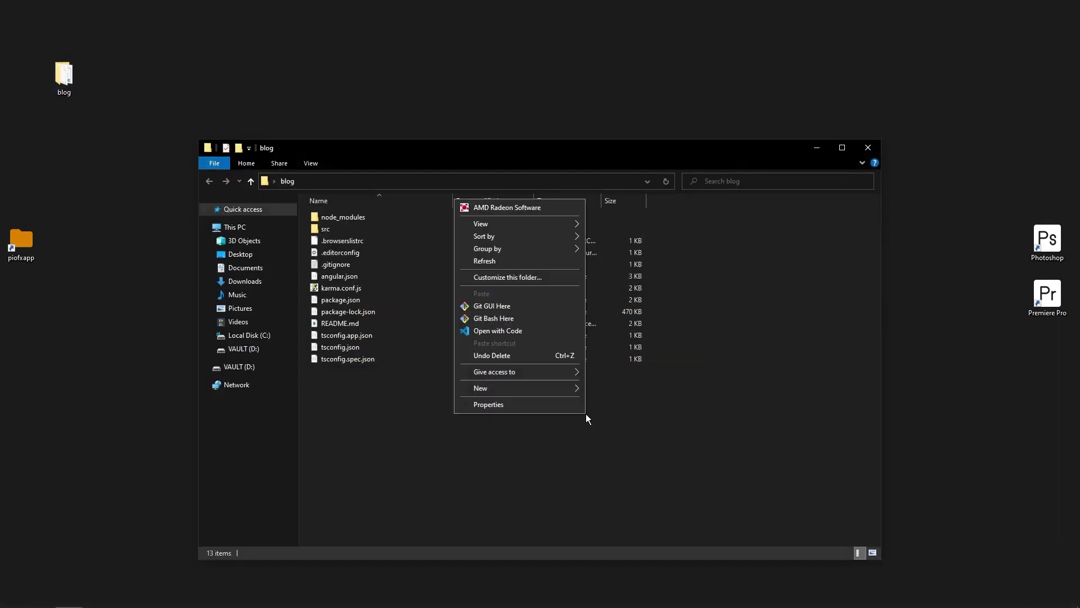
pyautogui.click(550, 332)
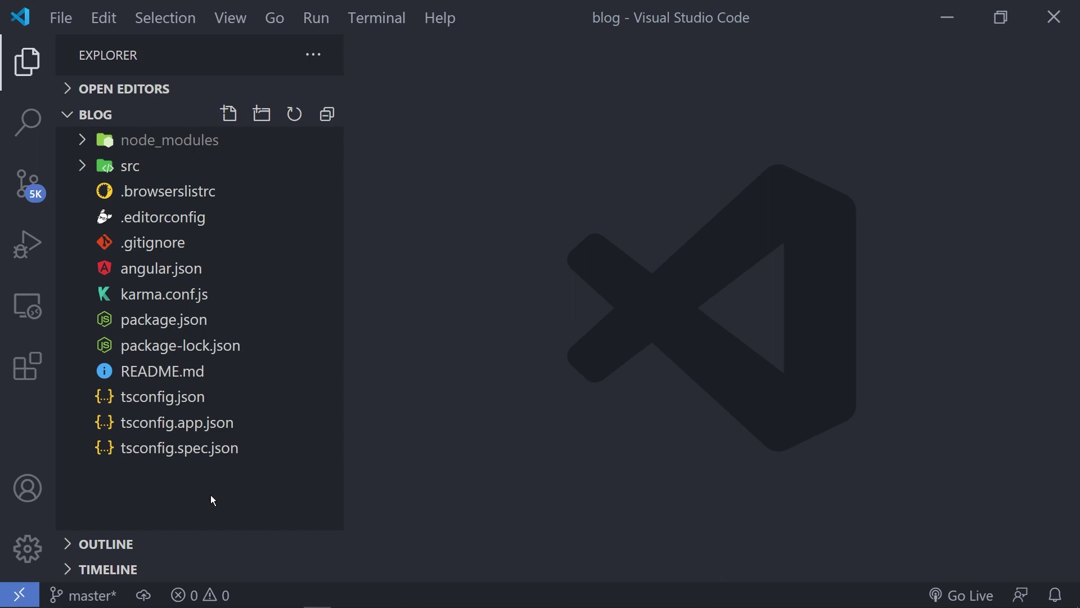
# - Open a new terminal in the blog project, enlarge its panel and start the development server with ng serve
pyautogui.click(381, 7)
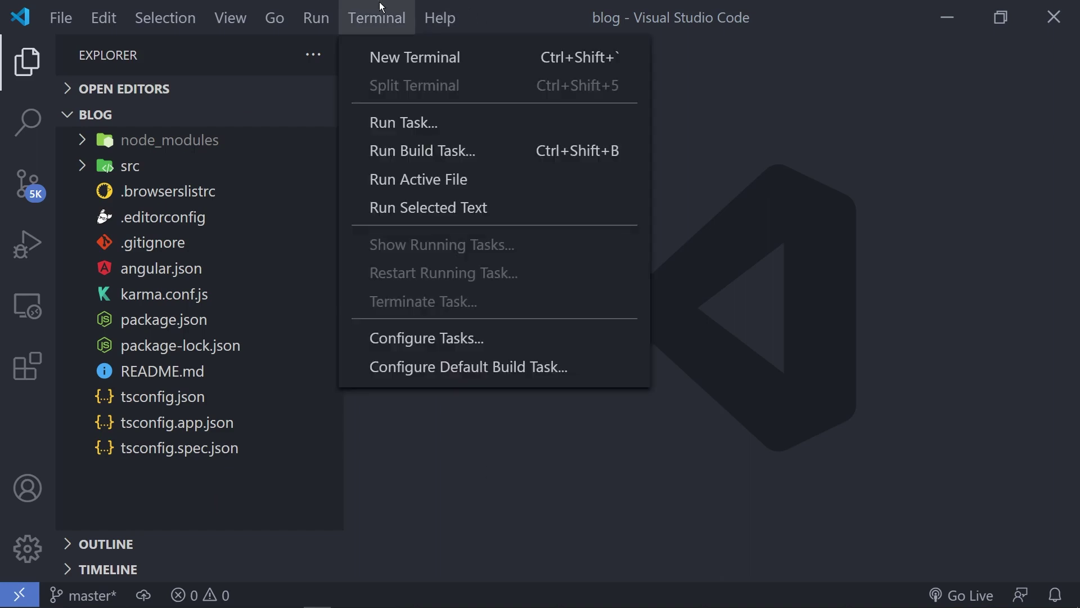
pyautogui.click(399, 56)
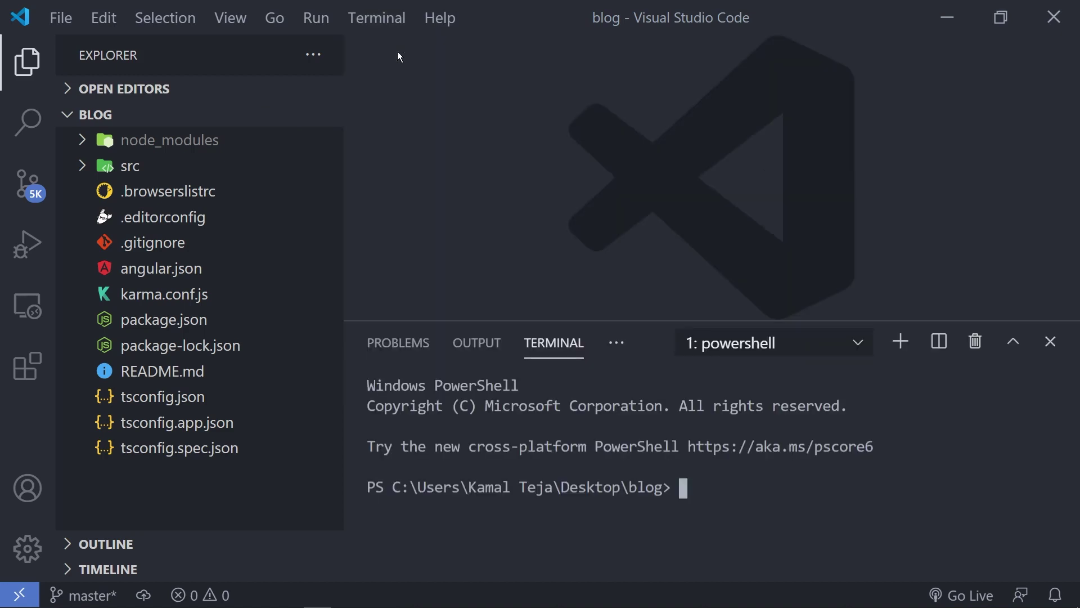
pyautogui.moveTo(620, 319); pyautogui.dragTo(618, 252)
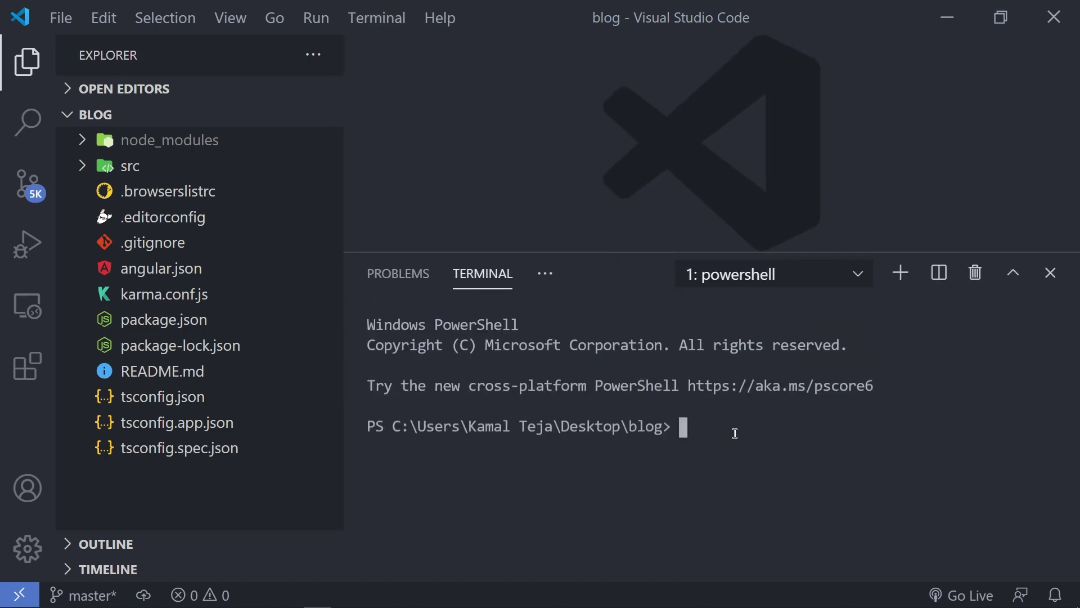
pyautogui.write('ng serve')
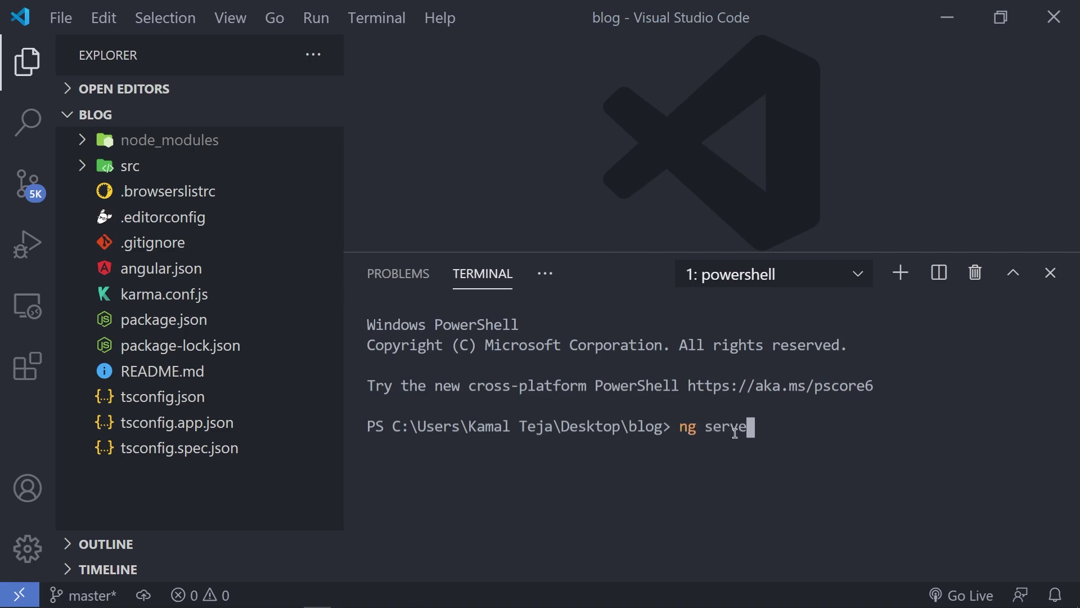
pyautogui.press('Return')
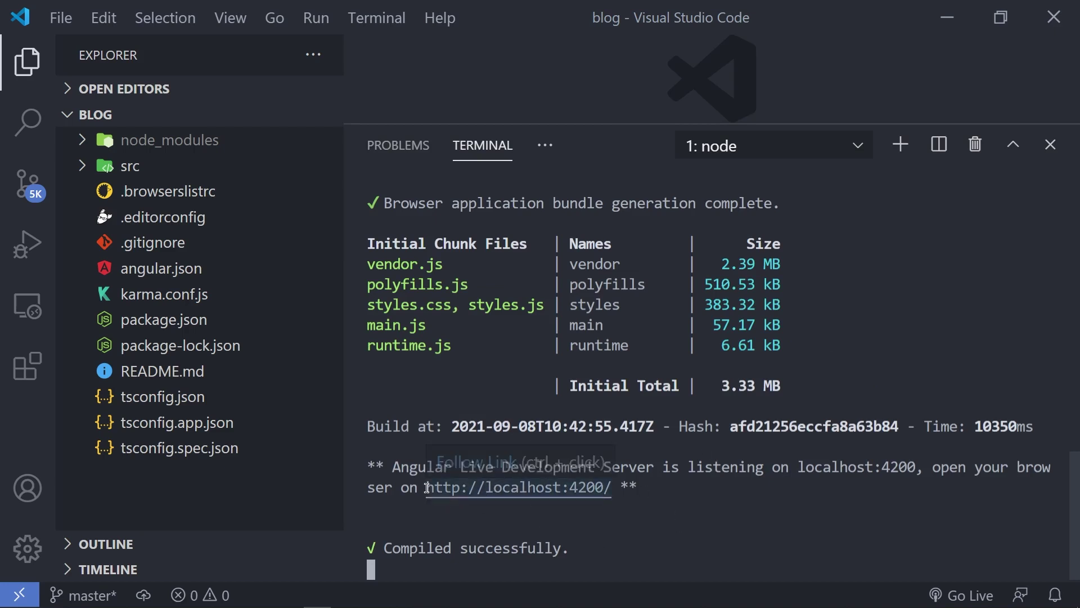
pyautogui.moveTo(427, 488); pyautogui.dragTo(619, 490)
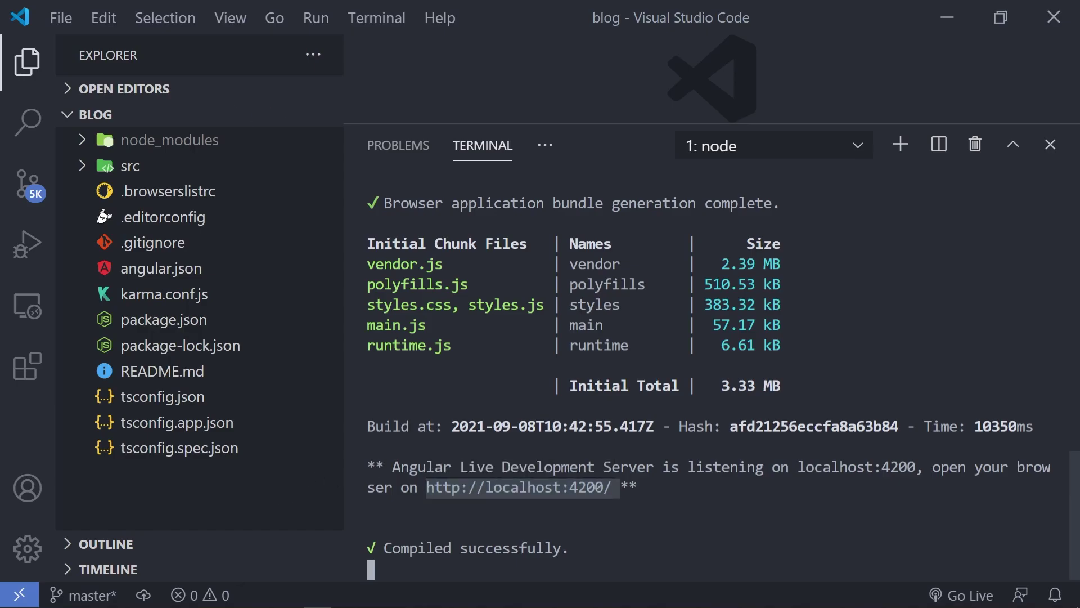
pyautogui.click(206, 596)
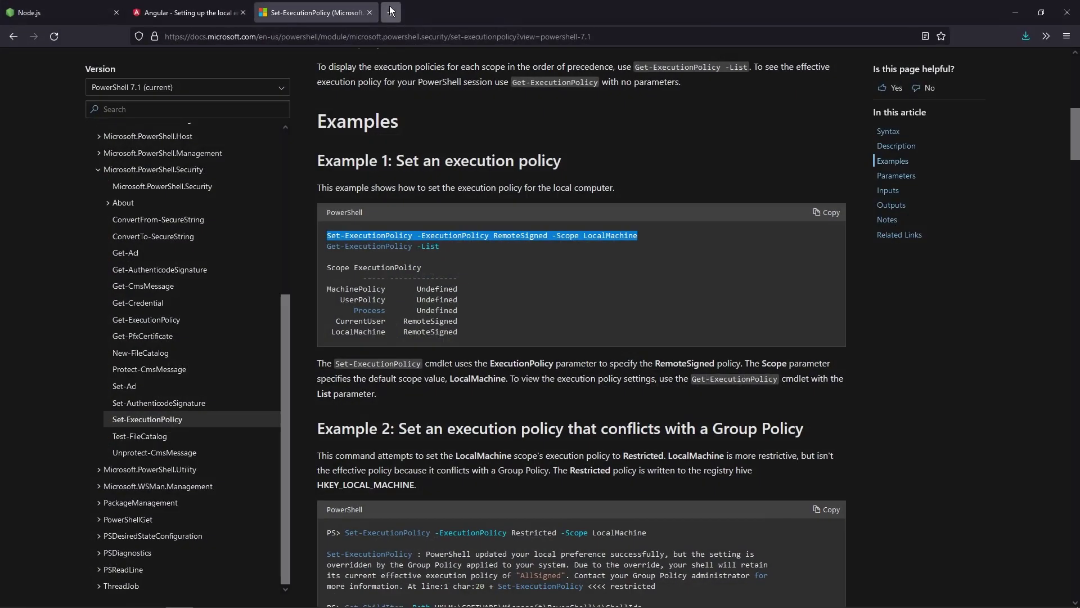
pyautogui.click(390, 12)
pyautogui.click(379, 32)
pyautogui.write('http://localhost:4200/')
pyautogui.press('Return')
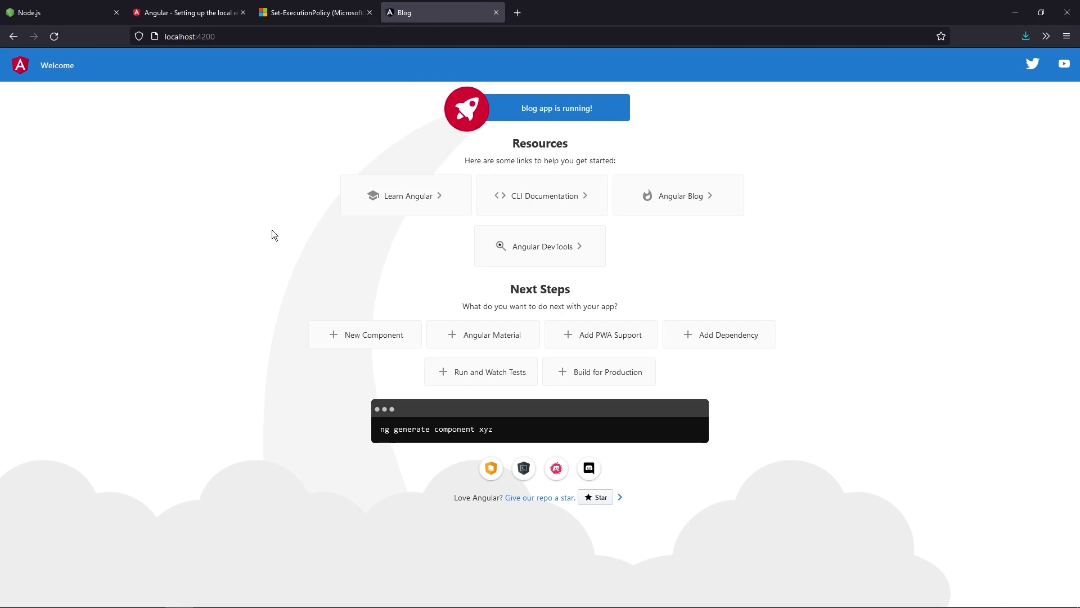
pyautogui.scroll(3, 271, 236)
pyautogui.scroll(-2, 259, 230)
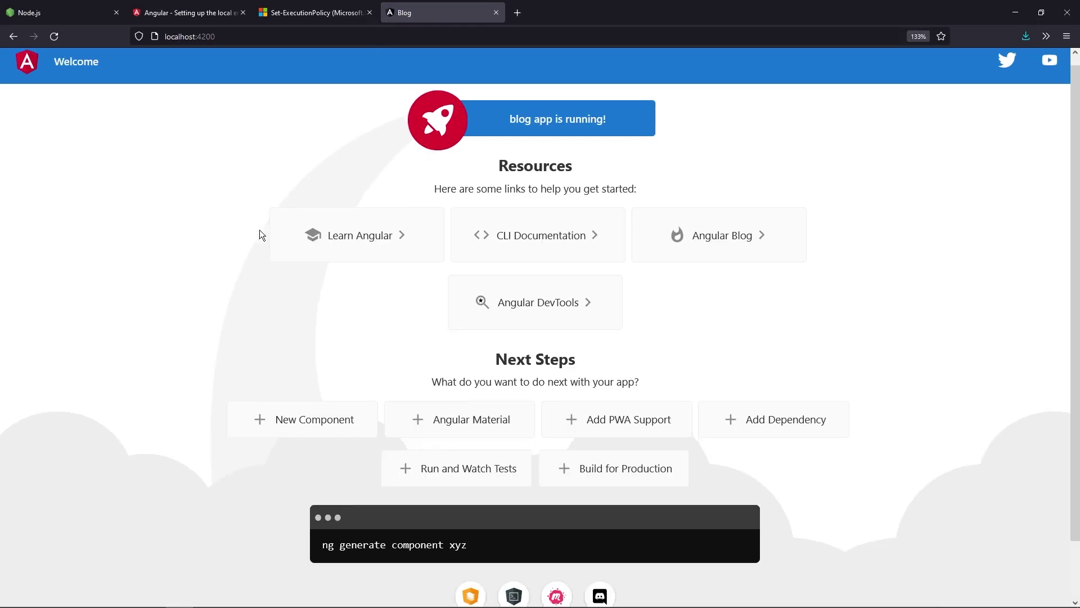
pyautogui.scroll(2, 258, 229)
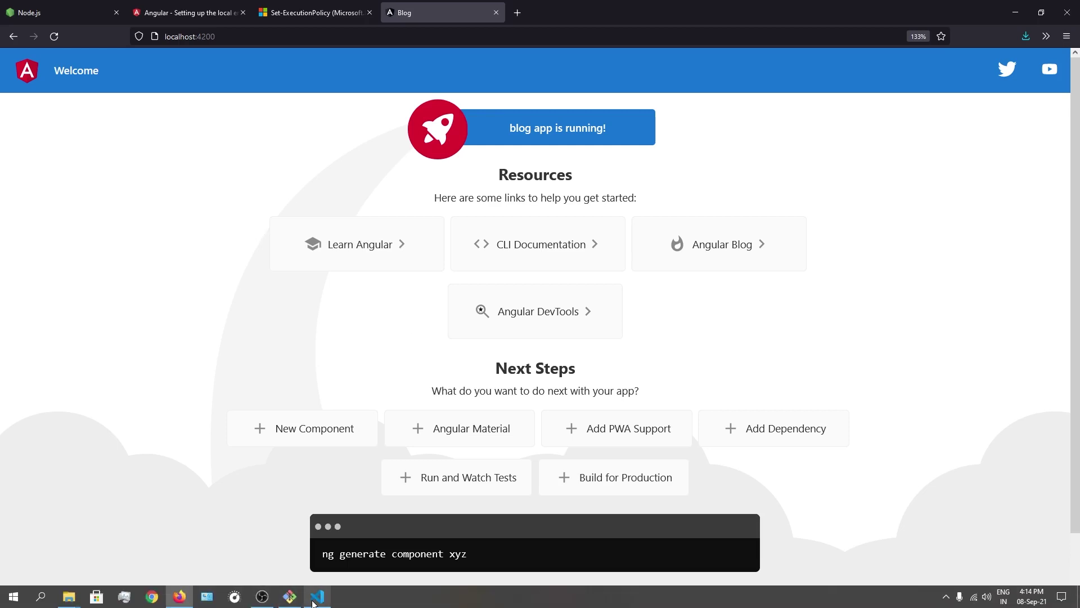
# - Switch back to Visual Studio Code, hide the terminal panel, and open index.html from the src folder with word wrap on
pyautogui.click(316, 598)
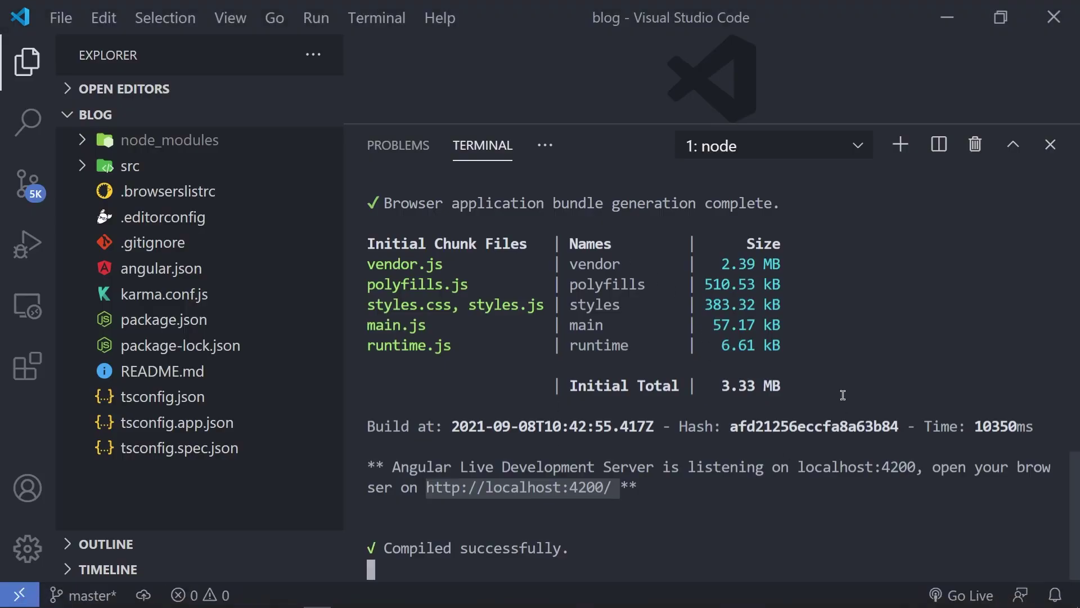
pyautogui.click(1050, 145)
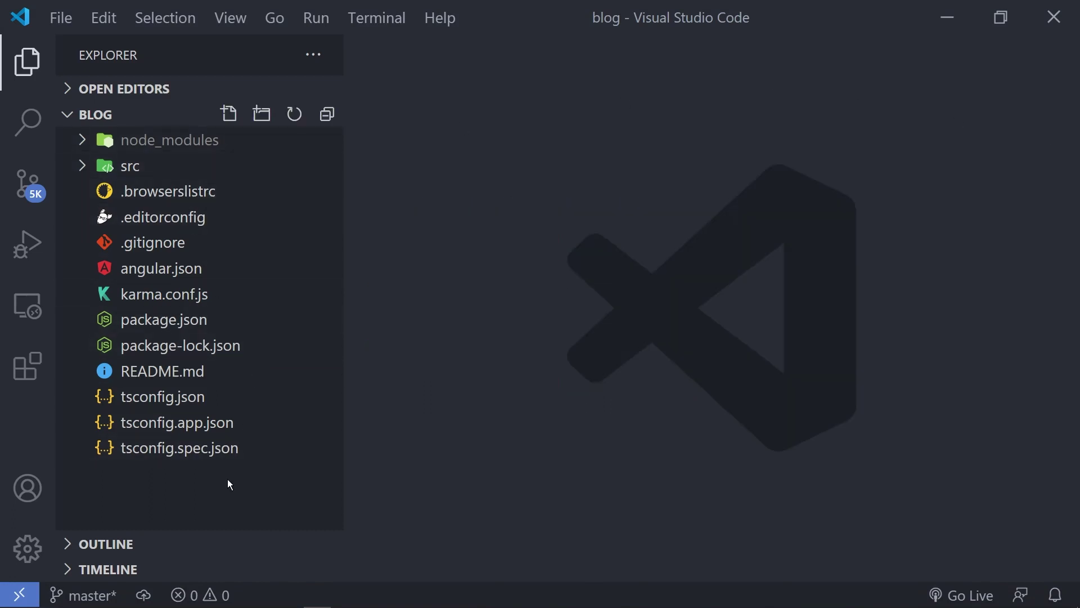
pyautogui.click(134, 168)
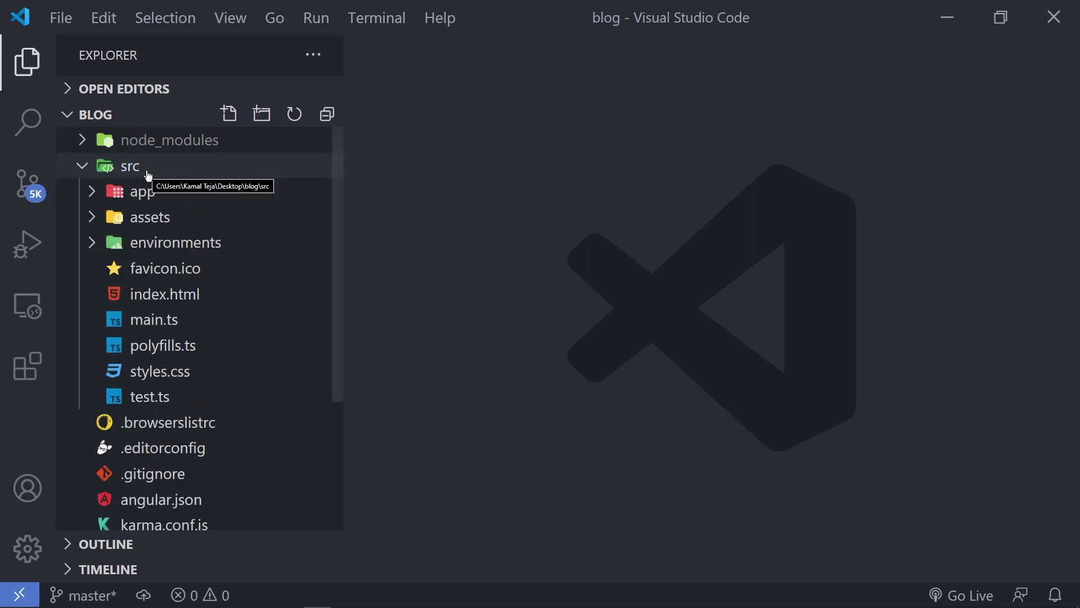
pyautogui.click(156, 297)
pyautogui.click(564, 408)
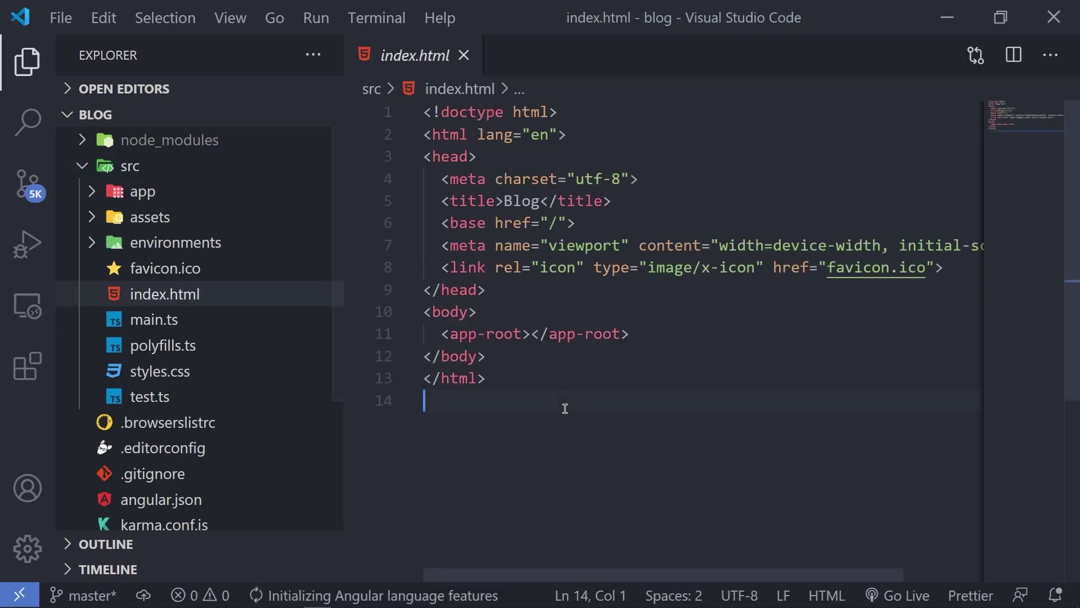
pyautogui.hotkey('alt', 'z')
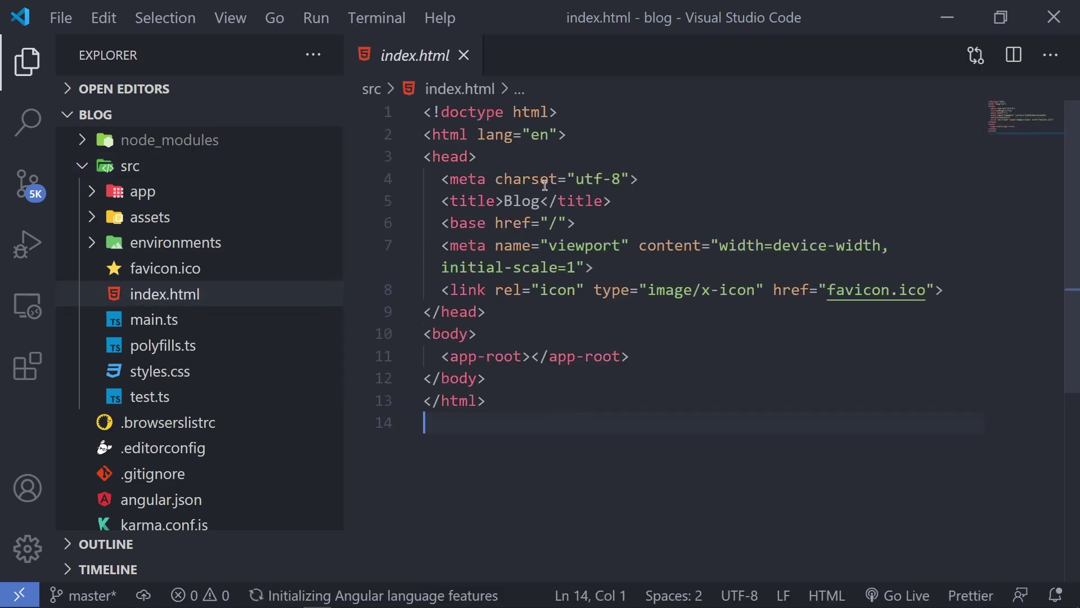
# - Examine the head and body structure of index.html, especially the app-root element inside the body
pyautogui.moveTo(470, 112); pyautogui.dragTo(501, 156)
pyautogui.click(501, 157)
pyautogui.click(496, 201)
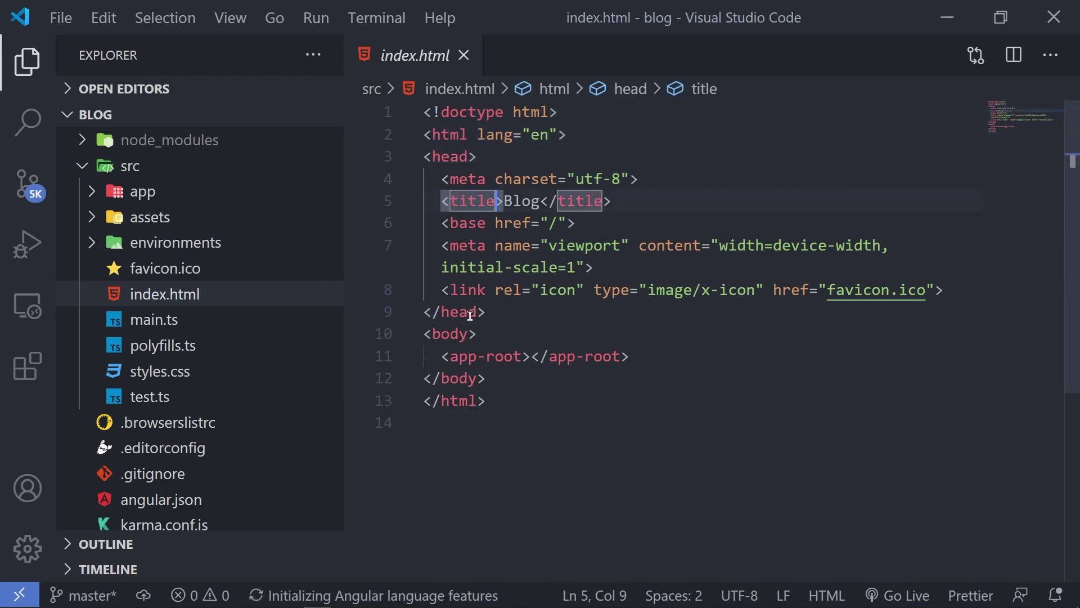
pyautogui.click(461, 334)
pyautogui.click(523, 400)
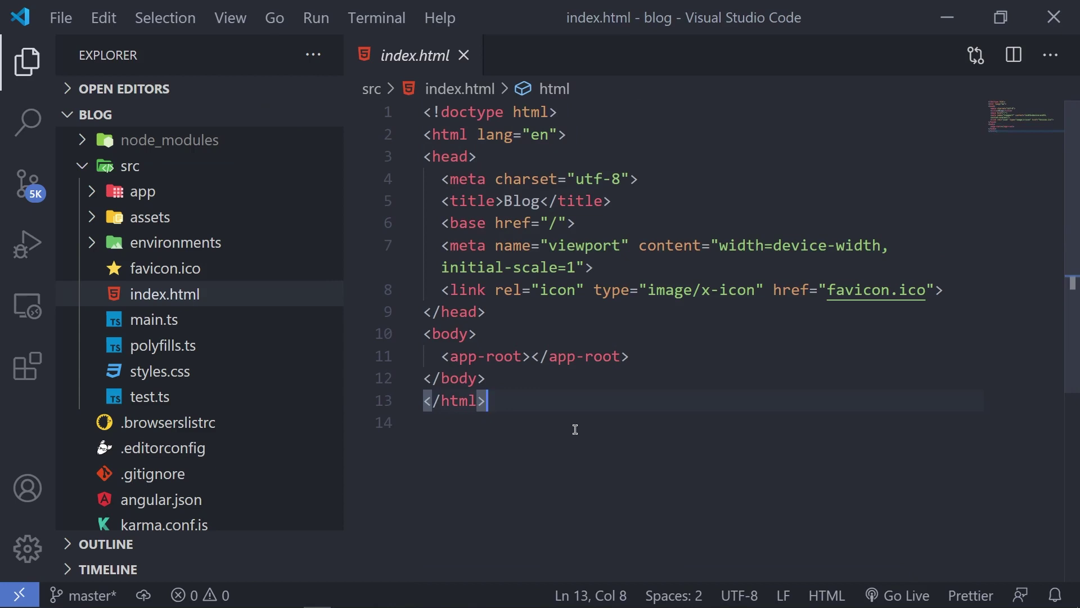
pyautogui.click(442, 356)
pyautogui.moveTo(443, 355); pyautogui.dragTo(631, 358)
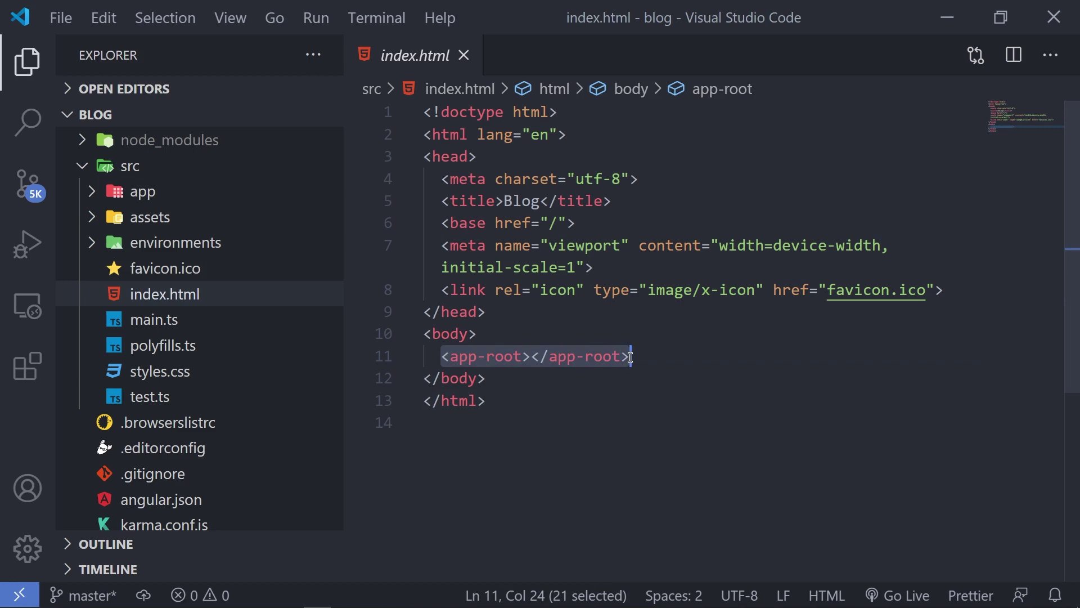
pyautogui.click(647, 356)
pyautogui.moveTo(490, 346); pyautogui.dragTo(445, 348)
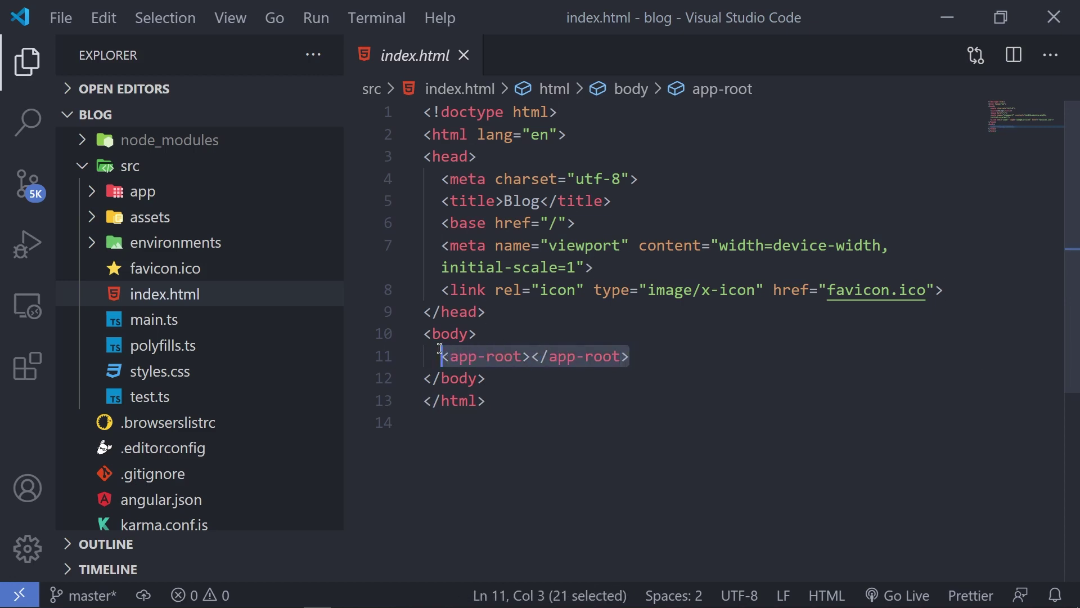
pyautogui.click(477, 356)
pyautogui.moveTo(630, 356); pyautogui.dragTo(442, 360)
pyautogui.click(523, 369)
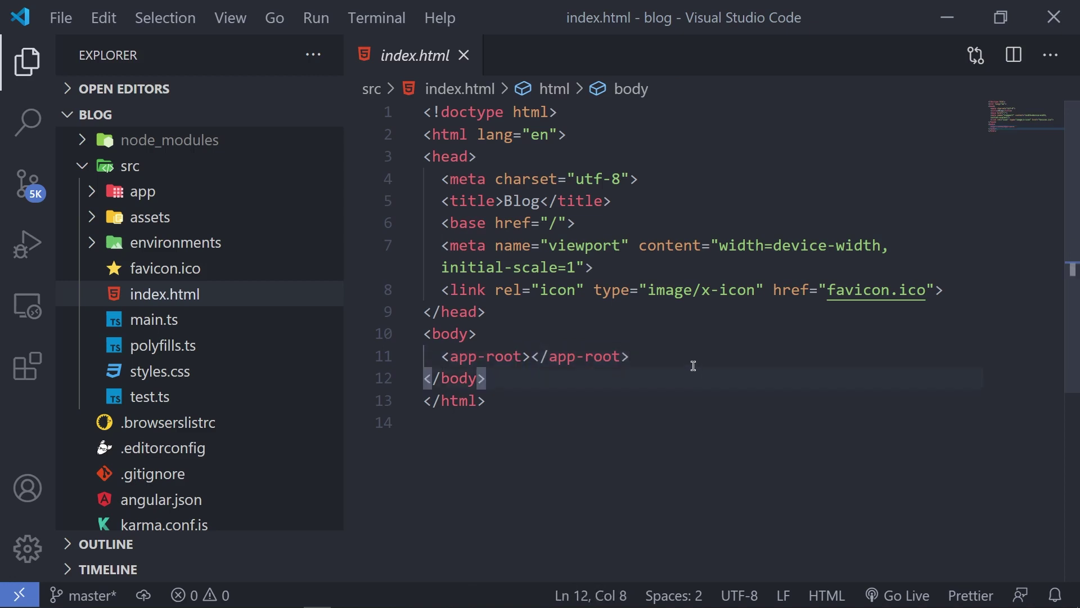
pyautogui.moveTo(629, 356); pyautogui.dragTo(443, 356)
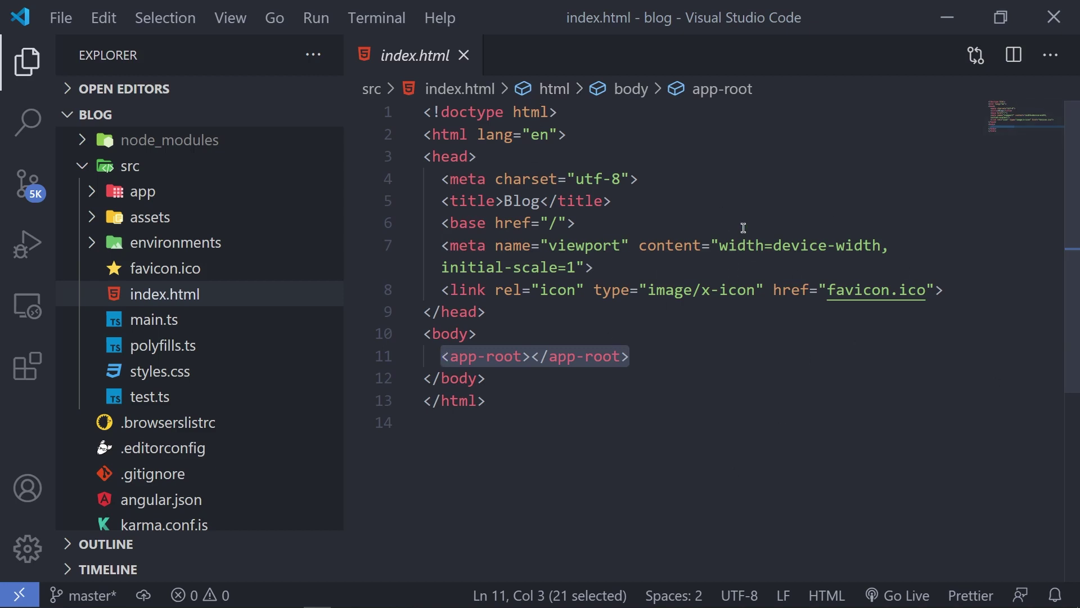
# - Switch to Firefox, view the page source of localhost:4200 to compare it with index.html, and return to Visual Studio Code
pyautogui.hotkey('alt', 'Tab')
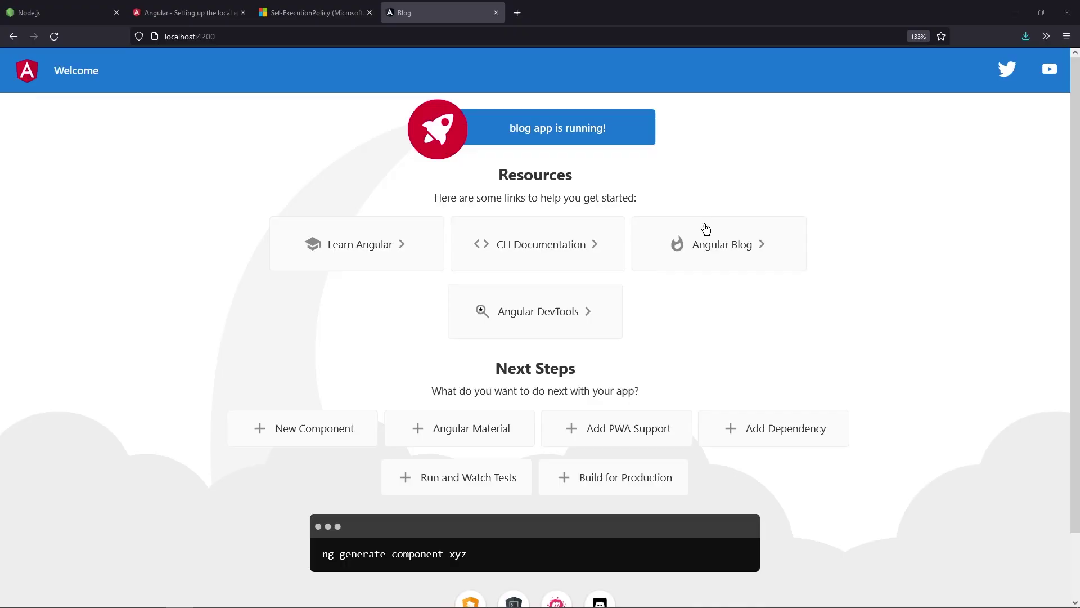
pyautogui.rightClick(196, 163)
pyautogui.click(224, 286)
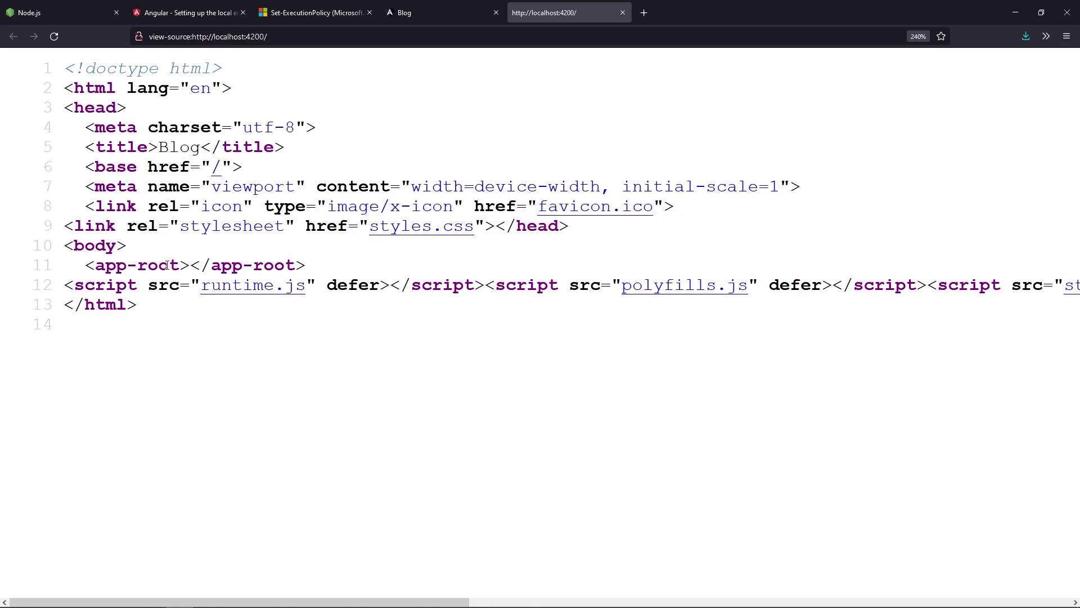
pyautogui.moveTo(222, 354); pyautogui.dragTo(62, 101)
pyautogui.click(222, 354)
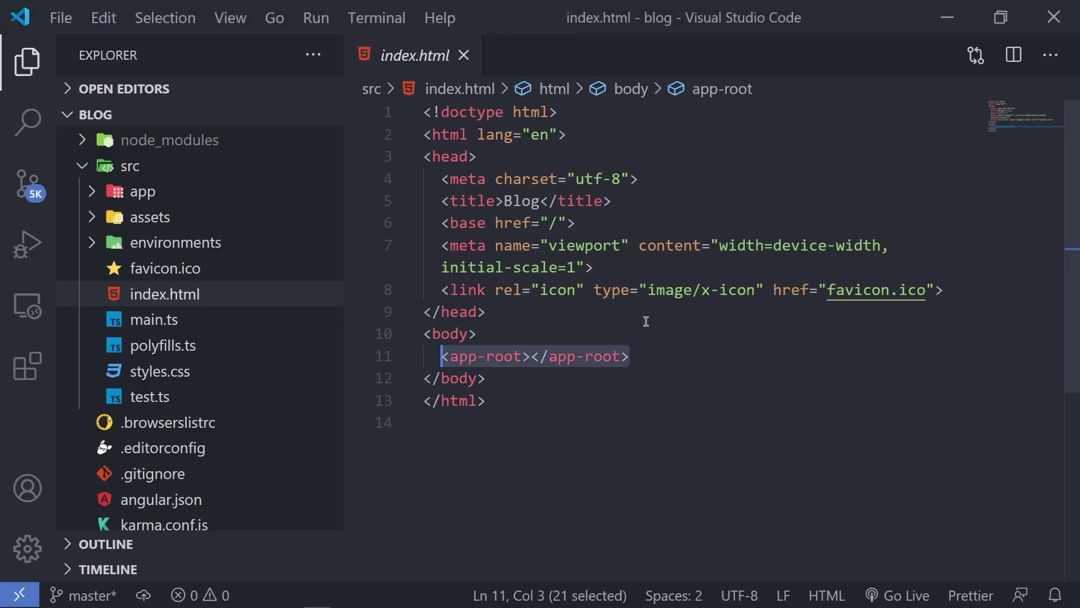
pyautogui.press('Tab')
pyautogui.click(565, 424)
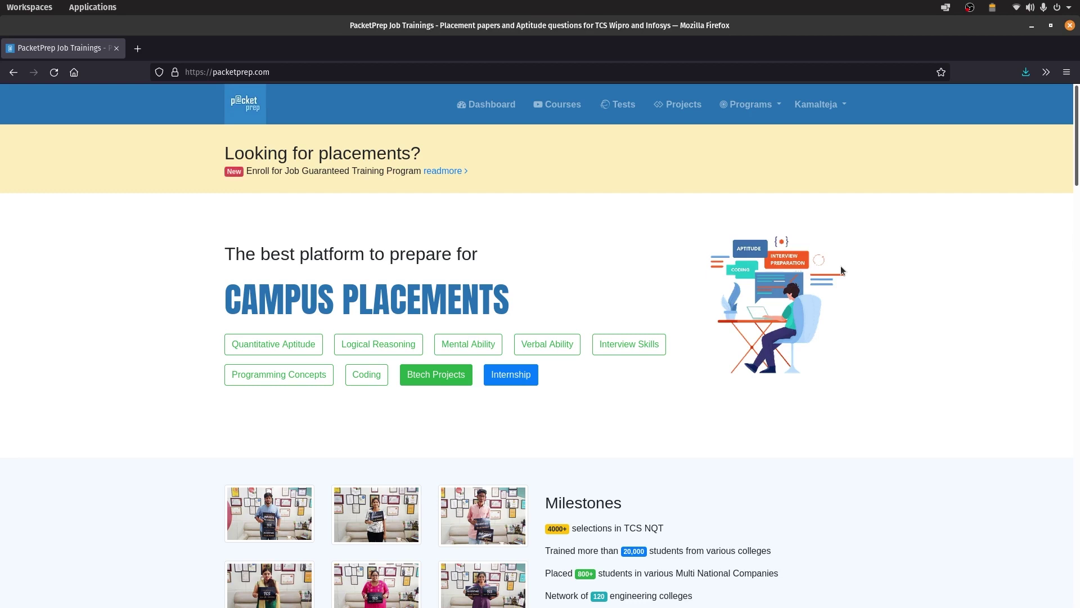
# - Open the details of the Job Guaranteed Training Program from the PacketPrep home page
pyautogui.click(443, 171)
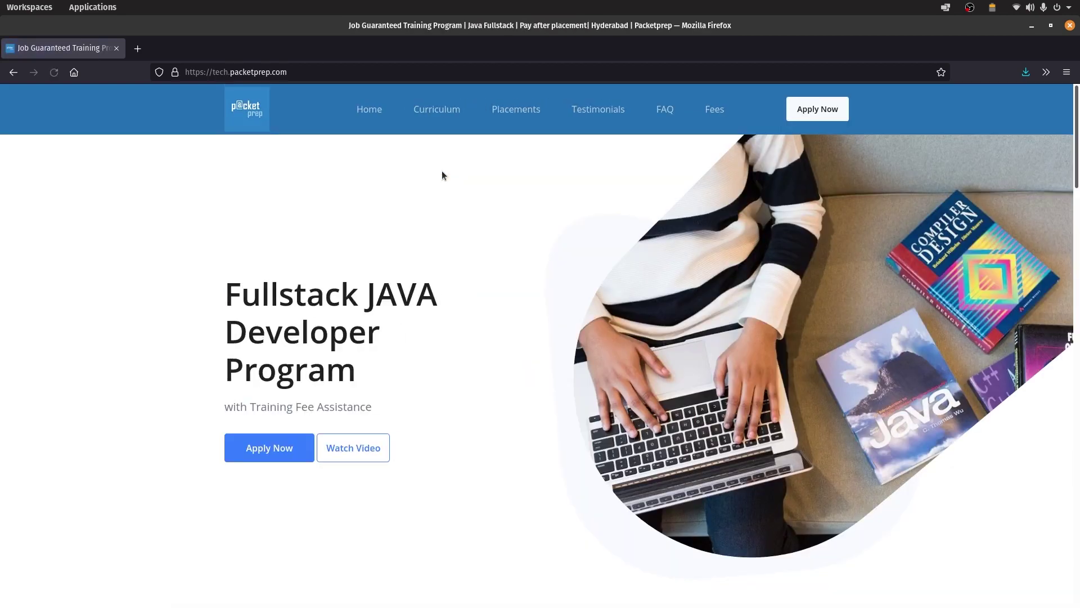